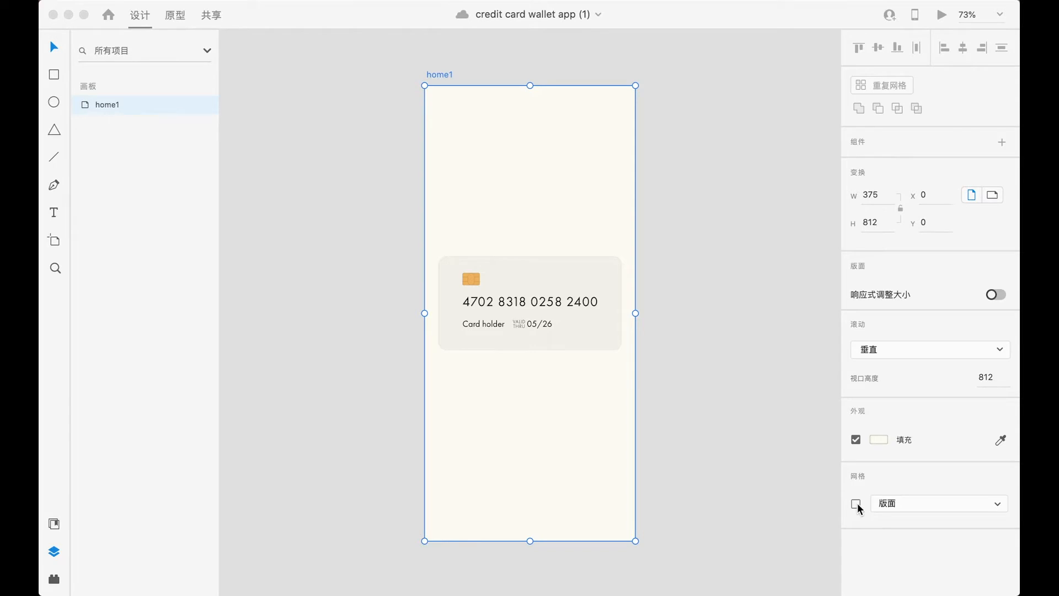
Show a square grid of size 8 on the home1 artboard and add vertical guides along the card's left and right edges.
click(856, 503)
click(901, 504)
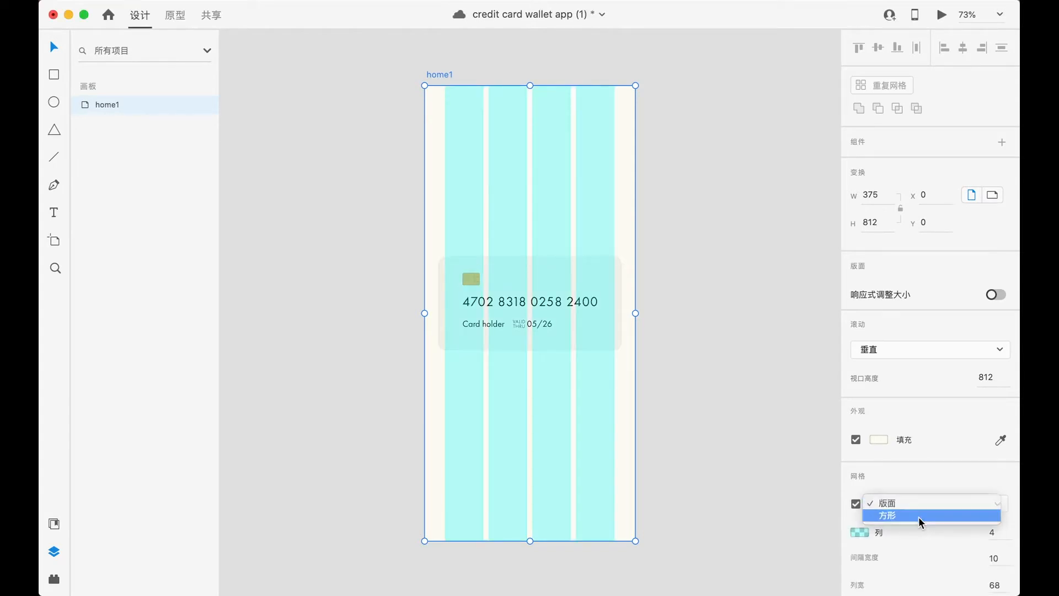
click(919, 516)
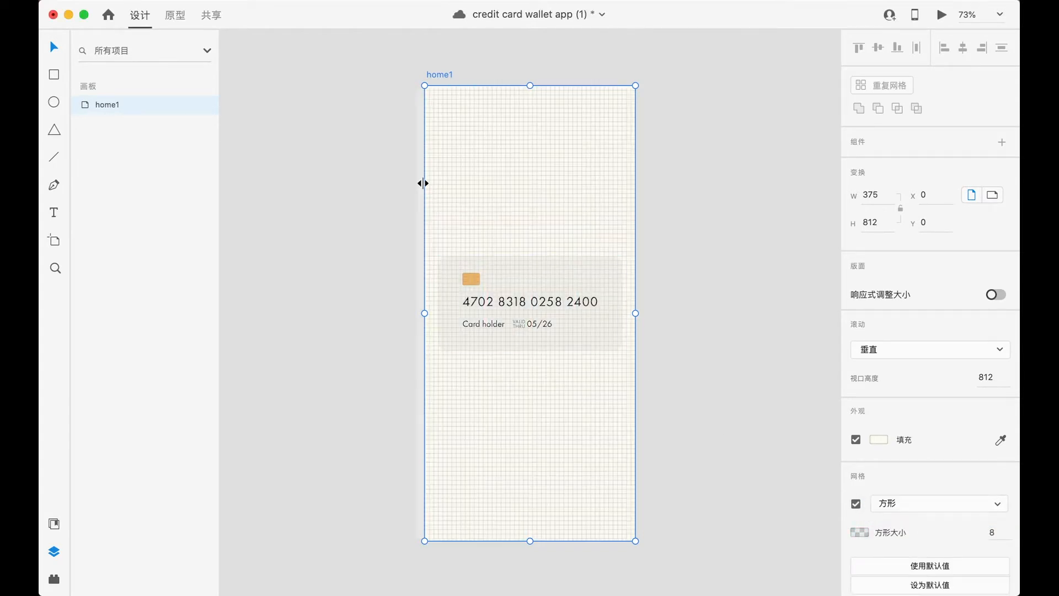
drag(423, 183, 621, 178)
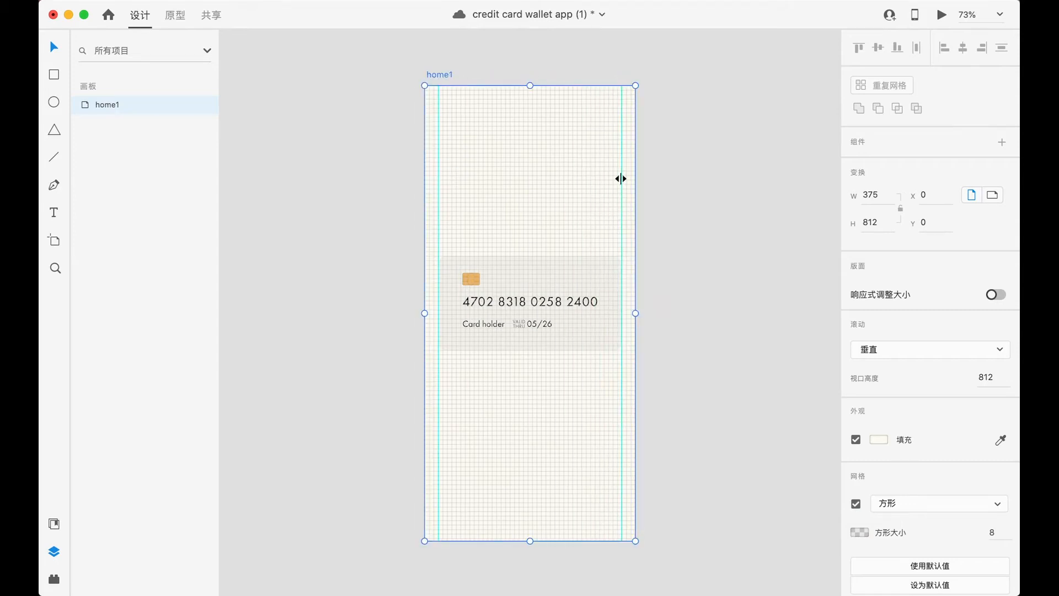
Duplicate the card1 group on the home1 artboard and rename the copy card2.
scroll(624, 341, up, 5)
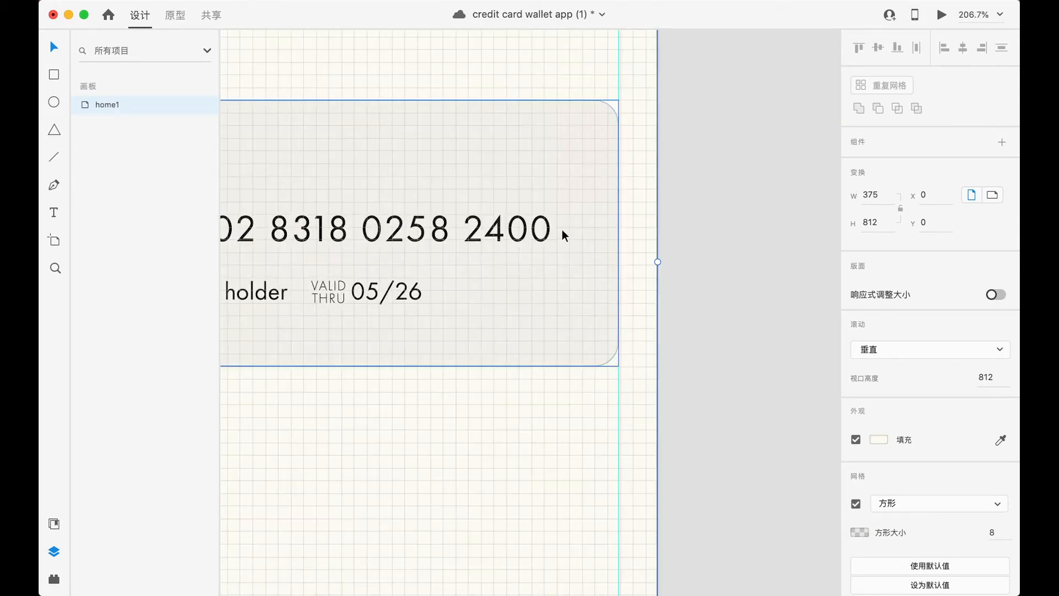
scroll(506, 379, left, 5)
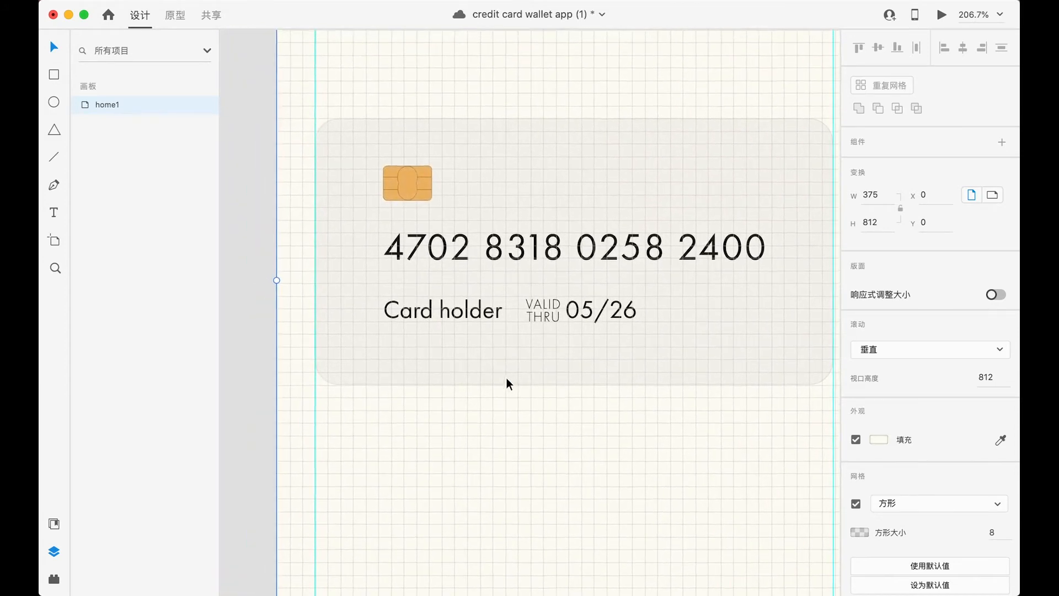
scroll(256, 300, down, 5)
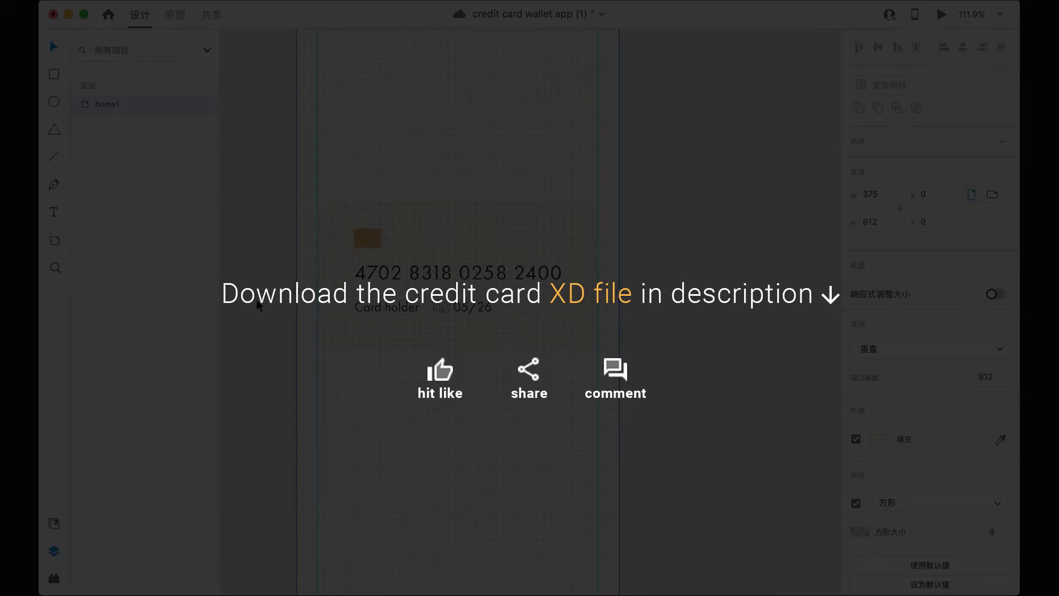
scroll(256, 300, left, 1)
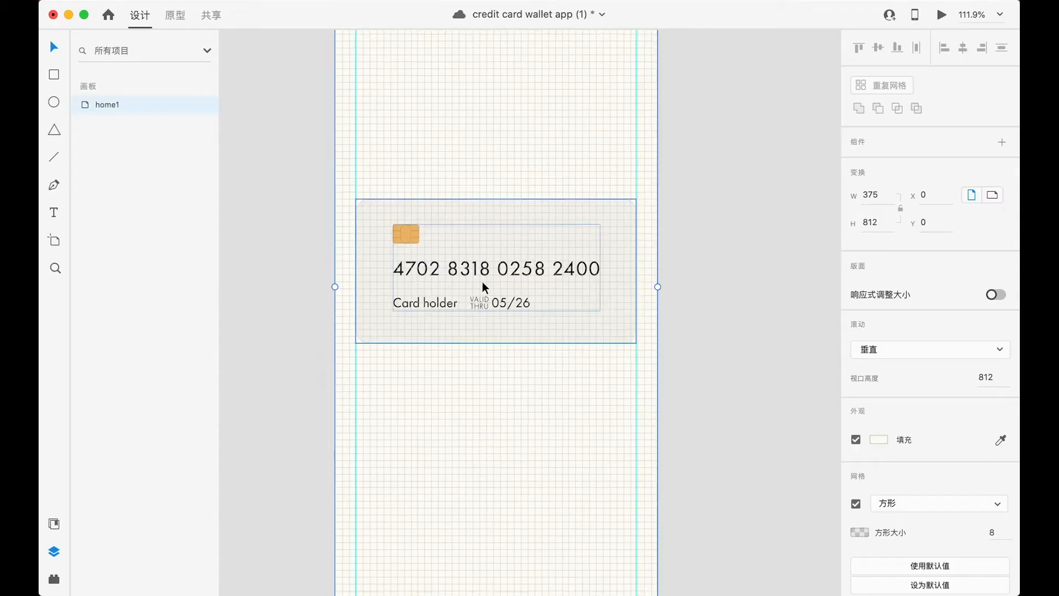
click(490, 243)
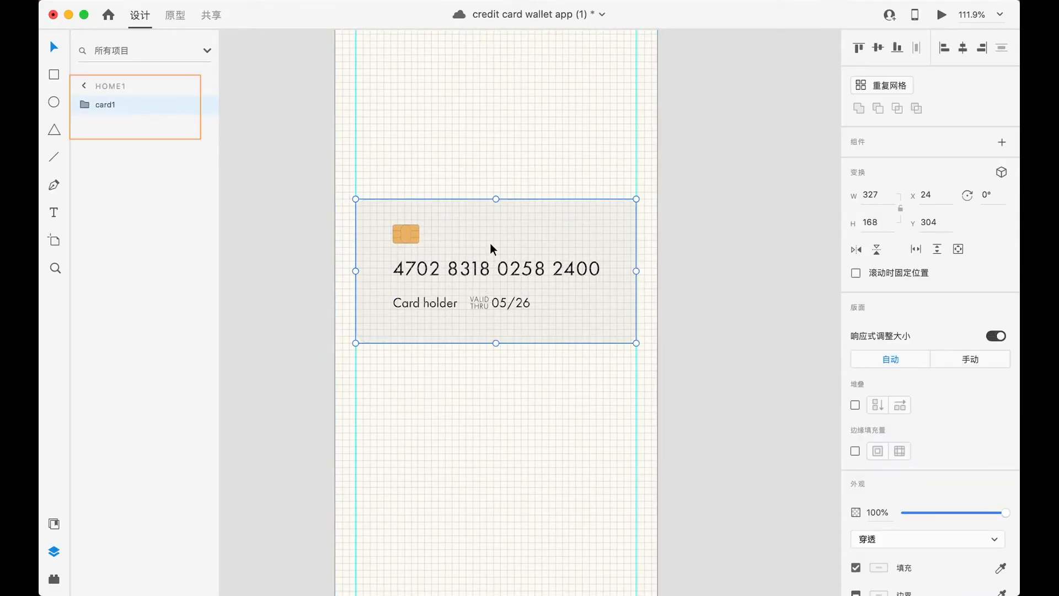
key(super+d)
double_click(105, 104)
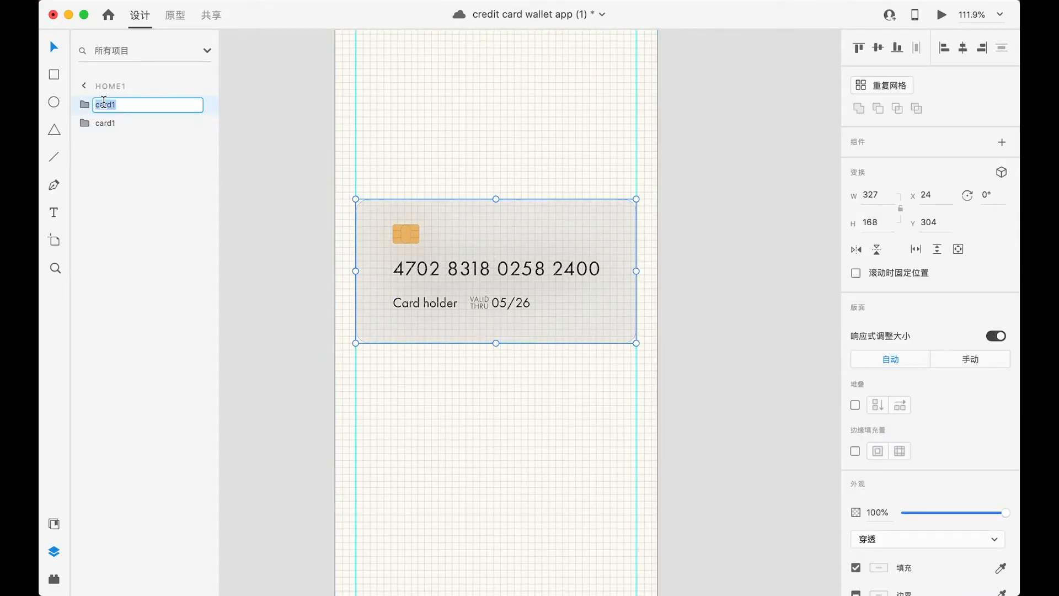
text(card)
key(Return)
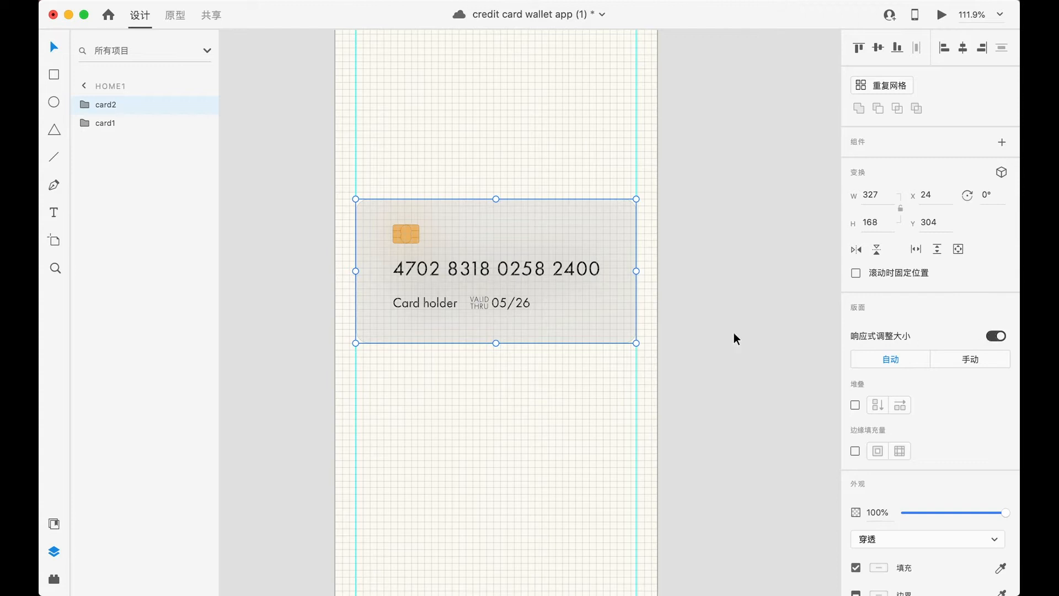
click(84, 104)
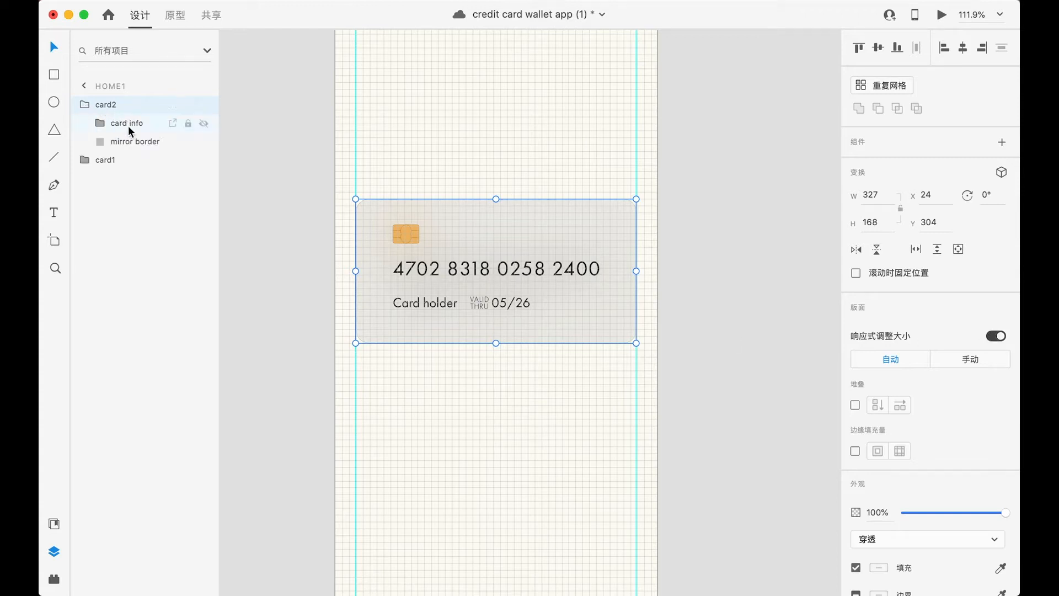
click(84, 104)
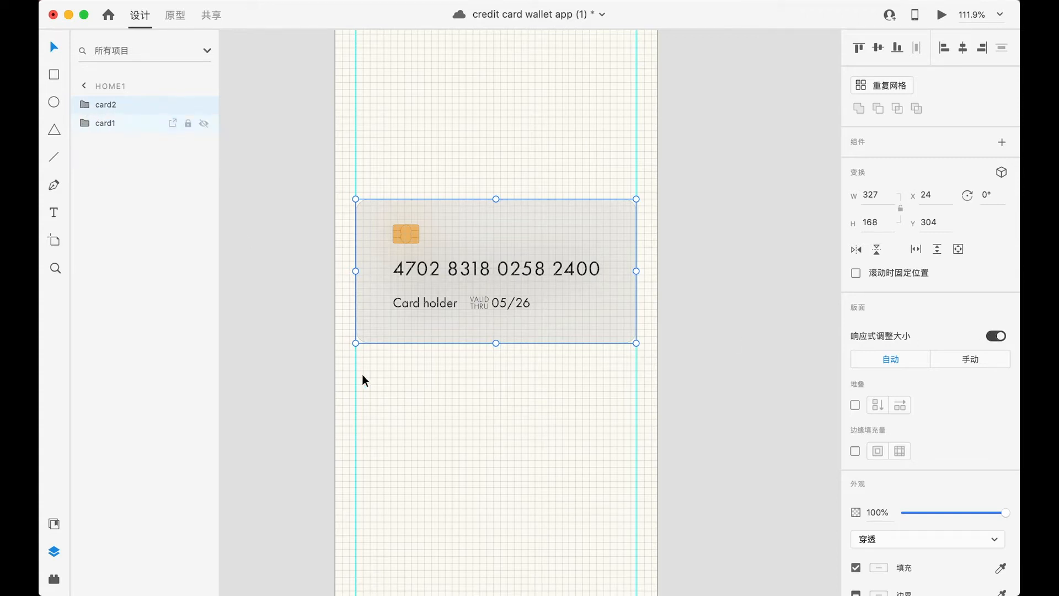
Scale card2 proportionally to 312 × 160 at X 32, Y 280, and stack it beneath card1.
drag(356, 343, 309, 484)
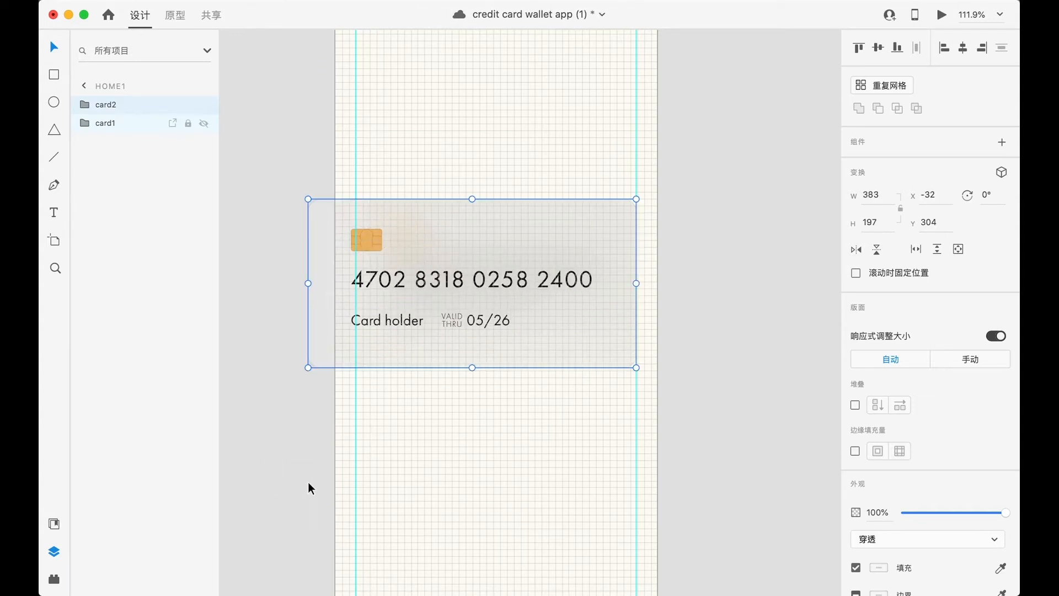
key(super+z)
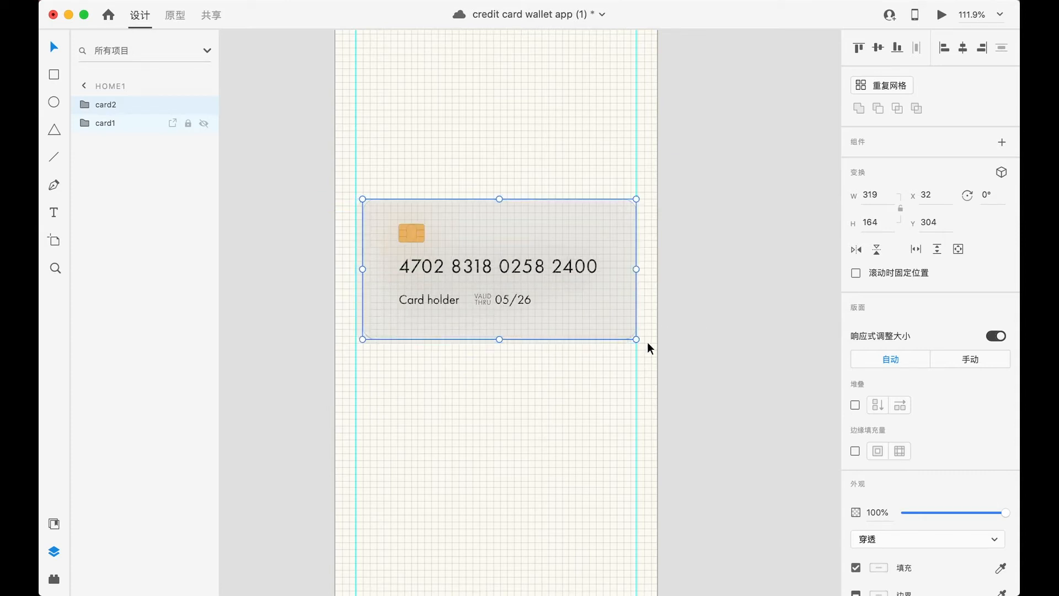
drag(637, 339, 632, 336)
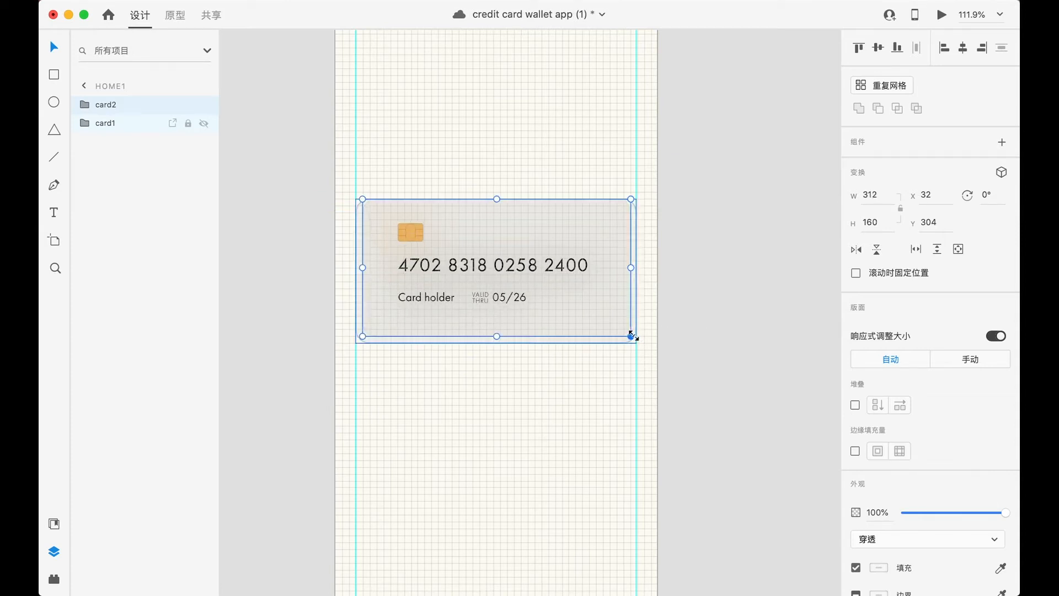
key(super+3)
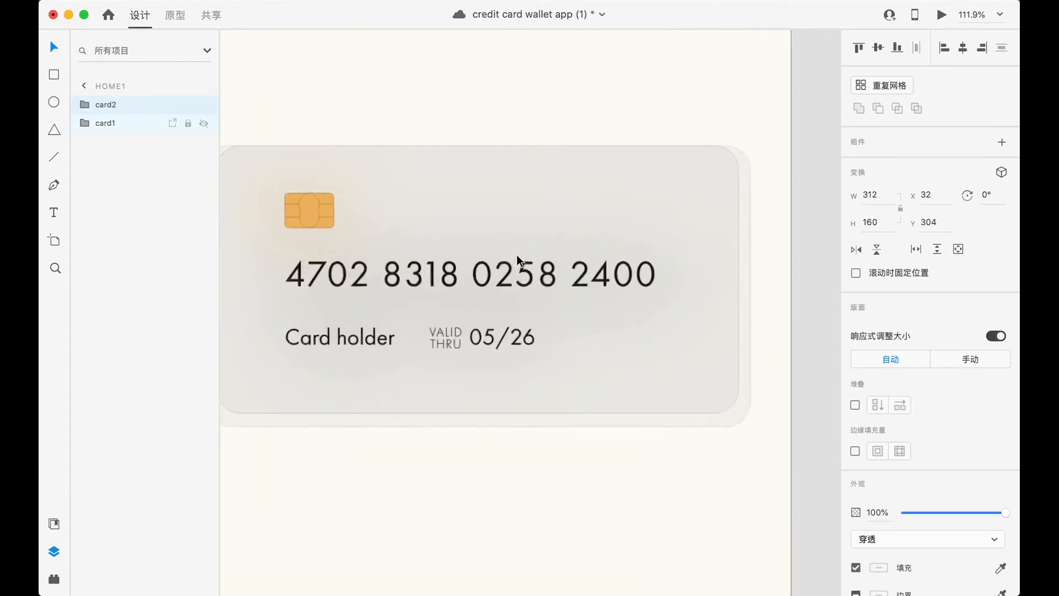
drag(518, 255, 521, 218)
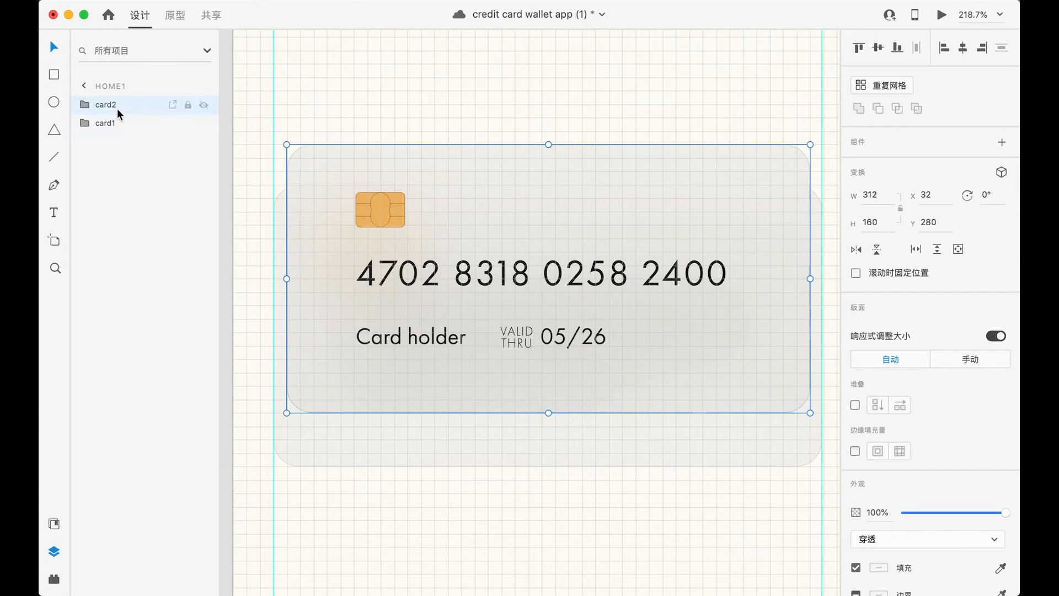
drag(106, 108, 101, 132)
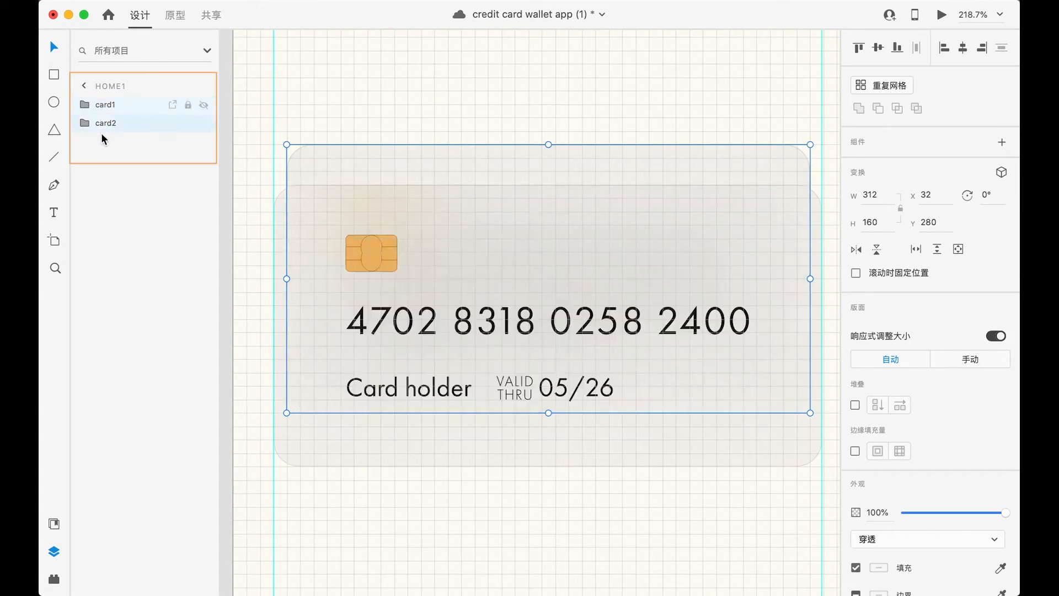
Duplicate the card1 group again and rename the new copy card3.
click(452, 302)
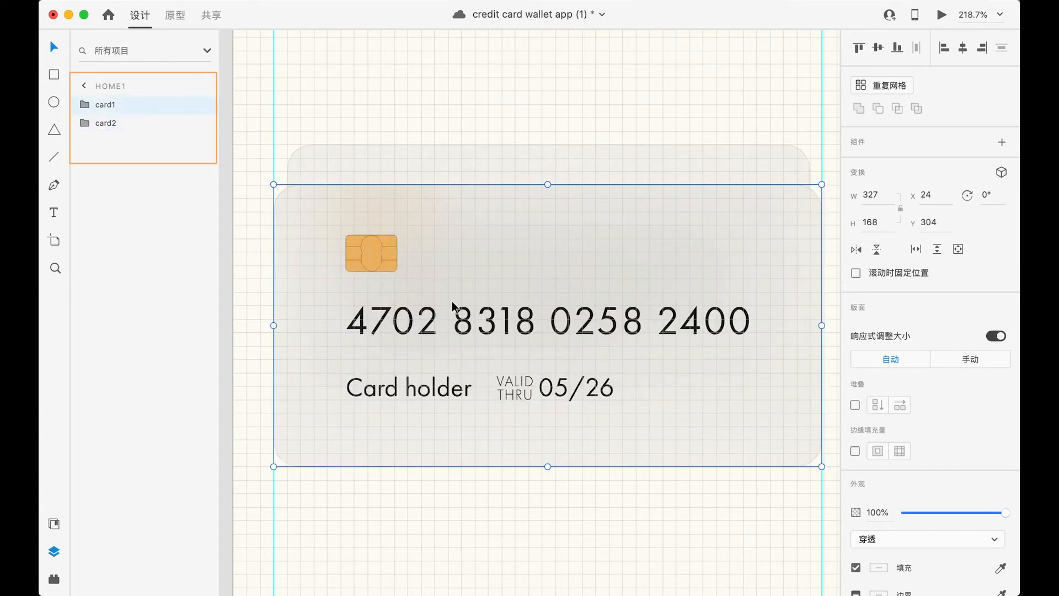
key(super+d)
double_click(110, 105)
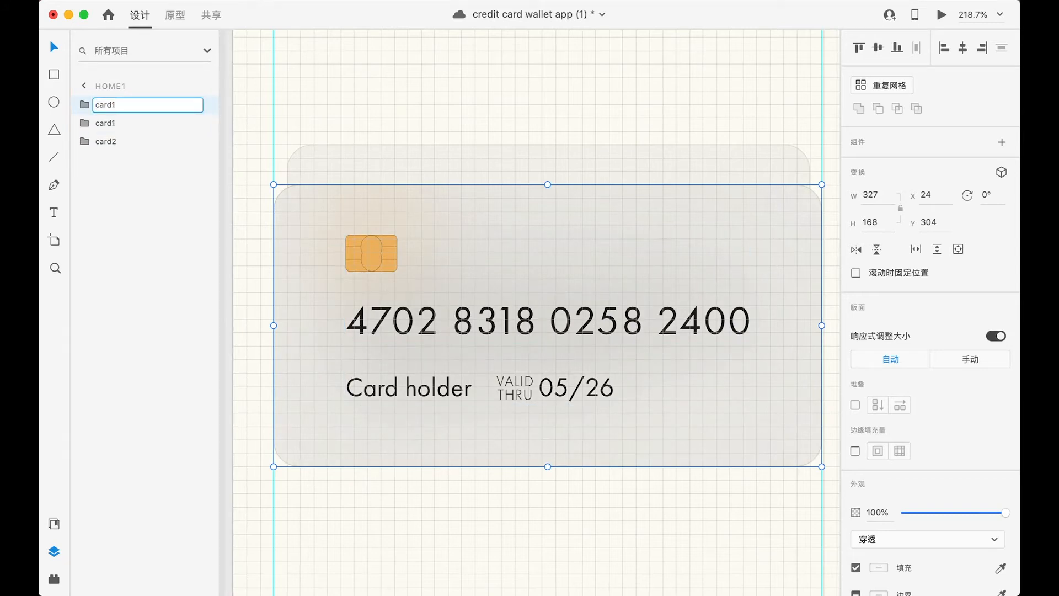
key(BackSpace)
text(3)
key(Return)
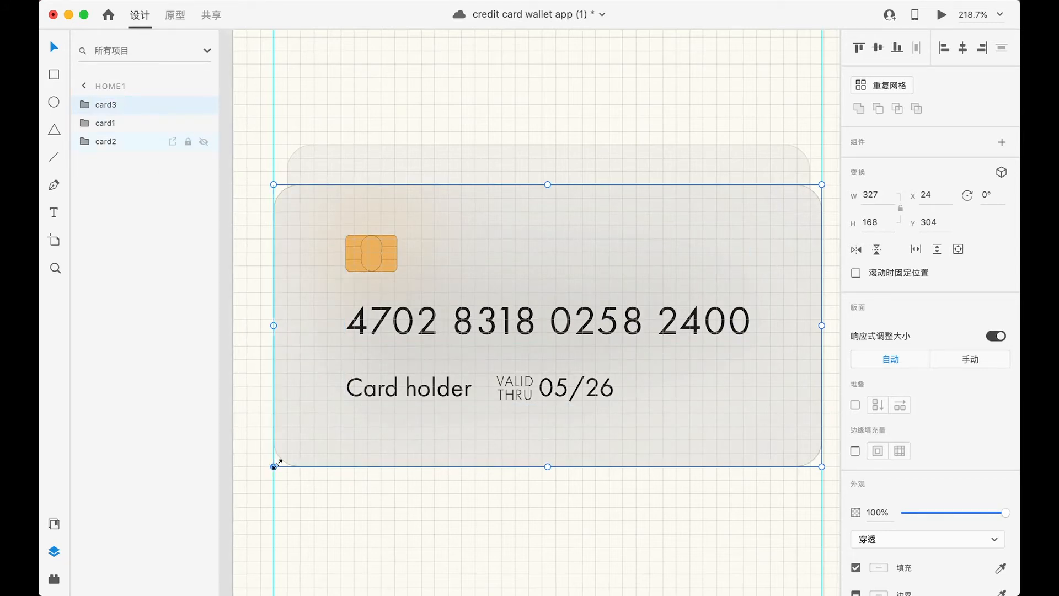
Scale card3 to 296 × 152 at X 40, Y 256, and stack it beneath card2.
drag(275, 466, 300, 453)
drag(822, 453, 809, 438)
drag(567, 250, 568, 170)
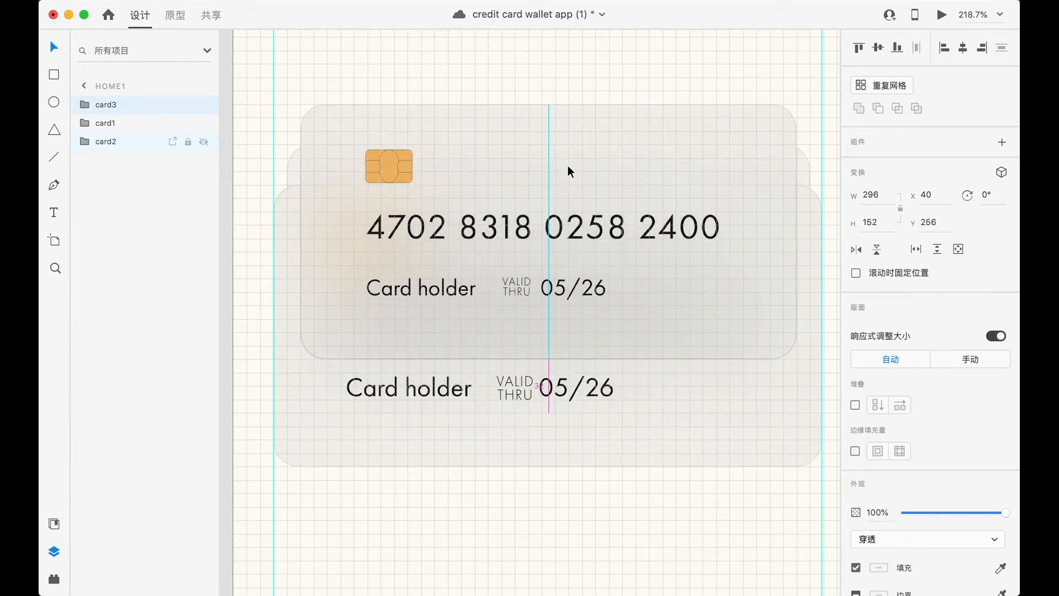
drag(137, 102, 110, 151)
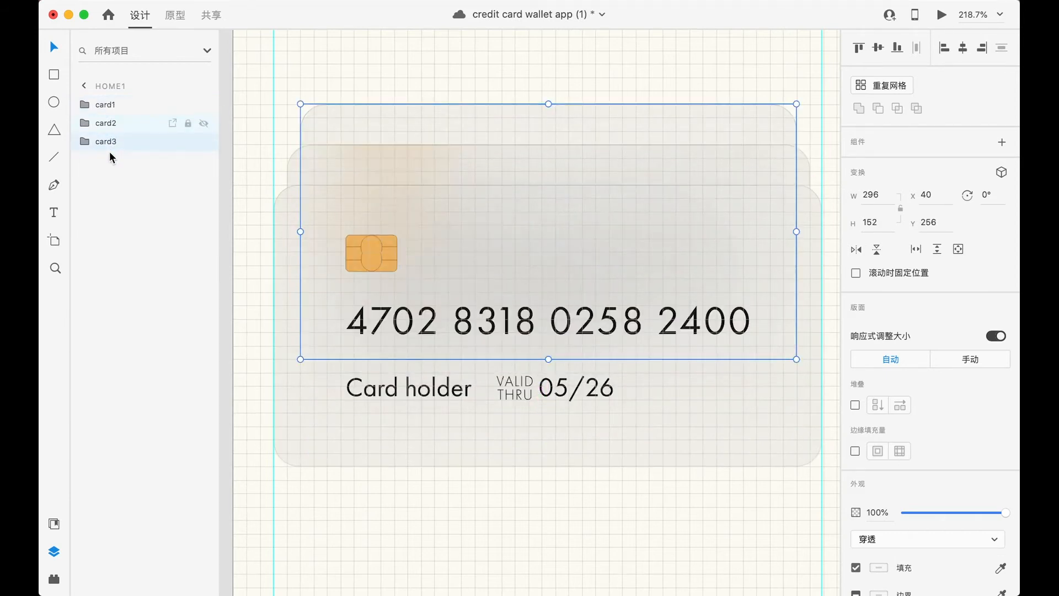
Make another duplicate of the card1 group and rename it card4.
click(471, 400)
double_click(105, 104)
text(card4)
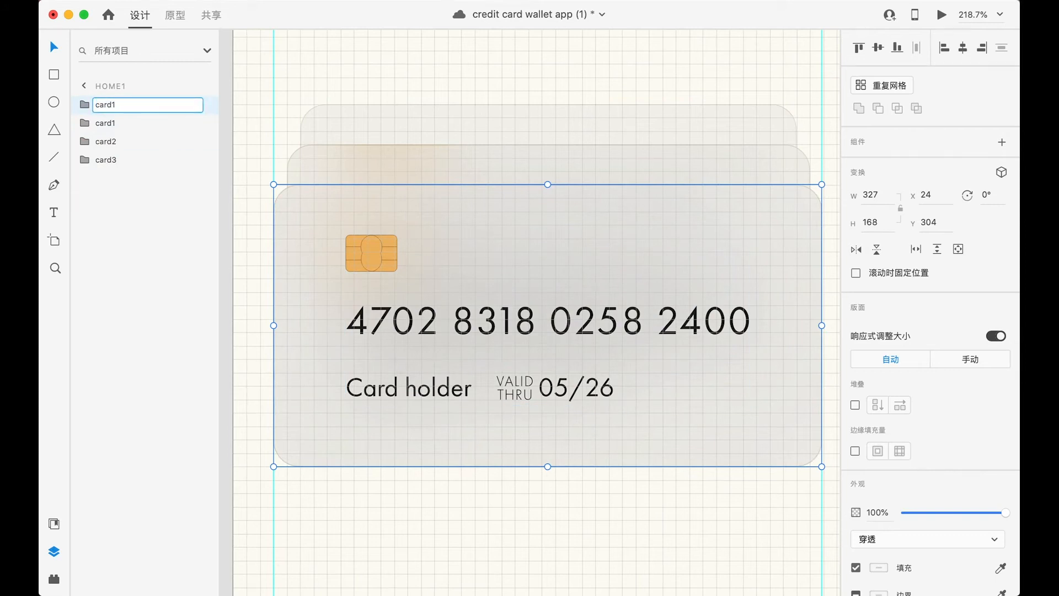
key(Return)
Scale card4 to 280 × 144 at X 48, Y 232, and stack it beneath card3.
drag(273, 468, 309, 442)
drag(820, 442, 783, 426)
drag(615, 348, 574, 228)
drag(106, 104, 85, 166)
Duplicate the home1 artboard and place the copy beside it at X 675, Y 0.
scroll(508, 269, down, 10)
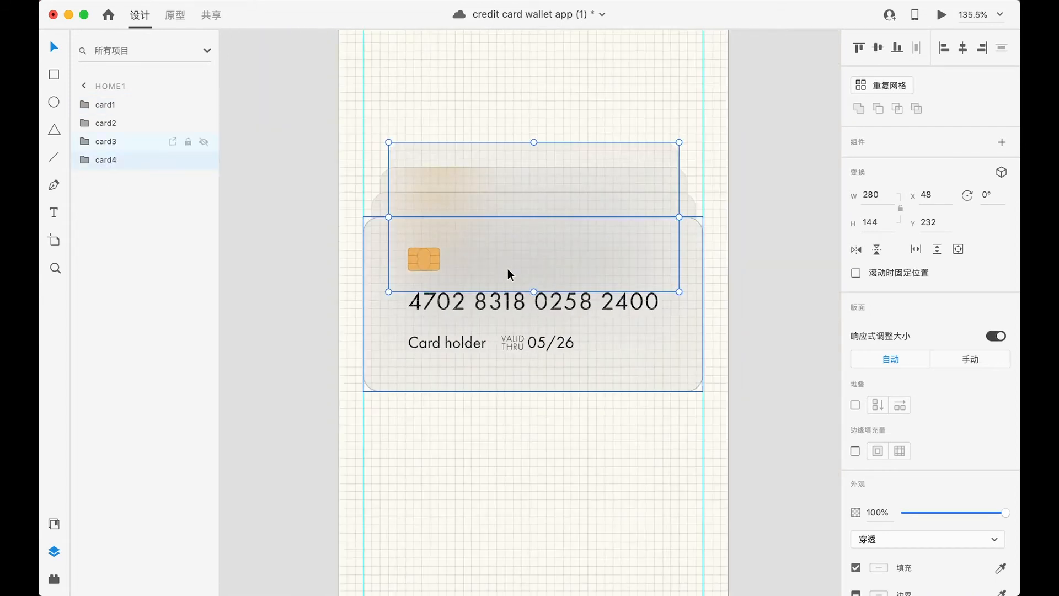
key(Escape)
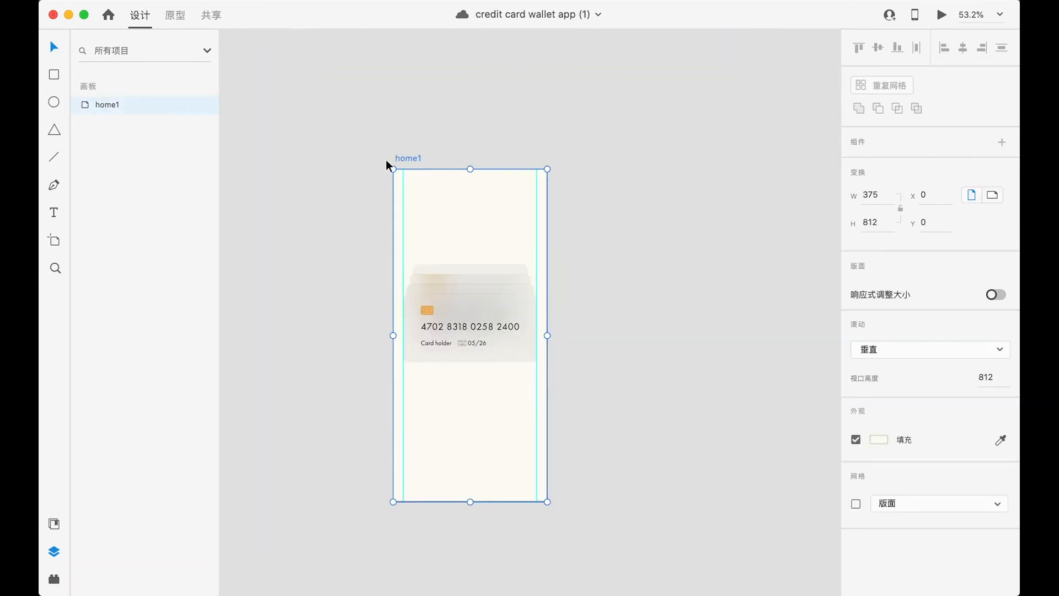
drag(408, 160, 686, 160)
scroll(683, 158, right, 3)
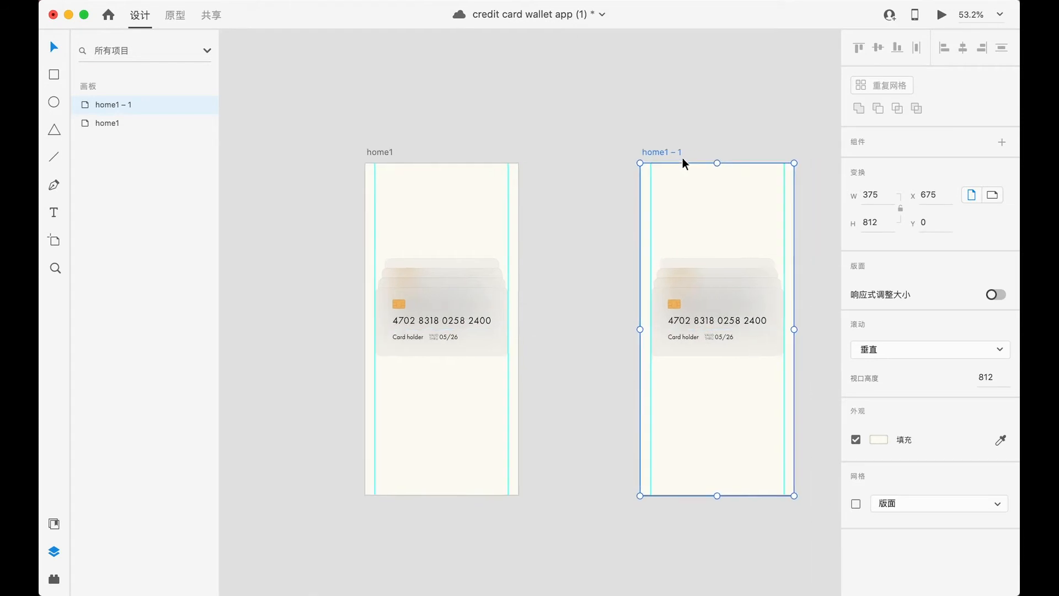
Link card1 on home1 to the home1 – 1 artboard with a tap-triggered auto-animate interaction lasting 0.6 seconds.
click(299, 144)
click(174, 15)
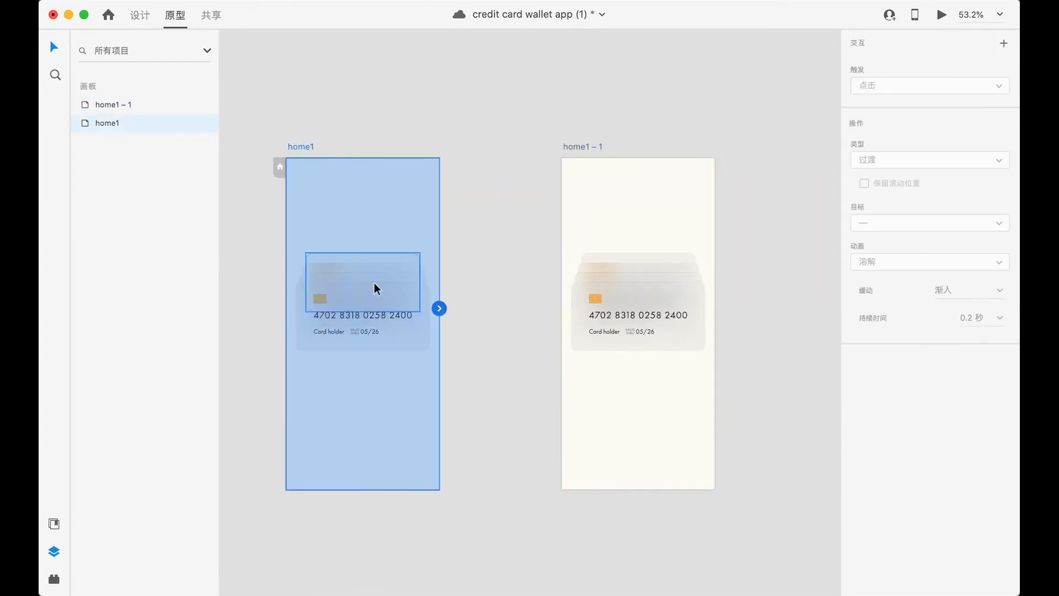
click(385, 299)
drag(430, 317, 573, 280)
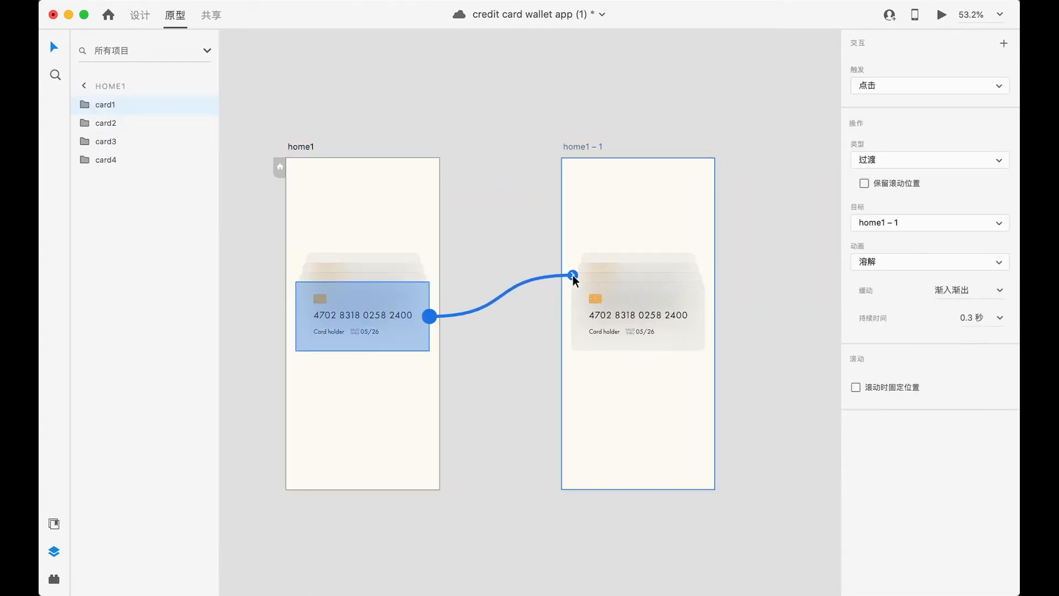
click(894, 165)
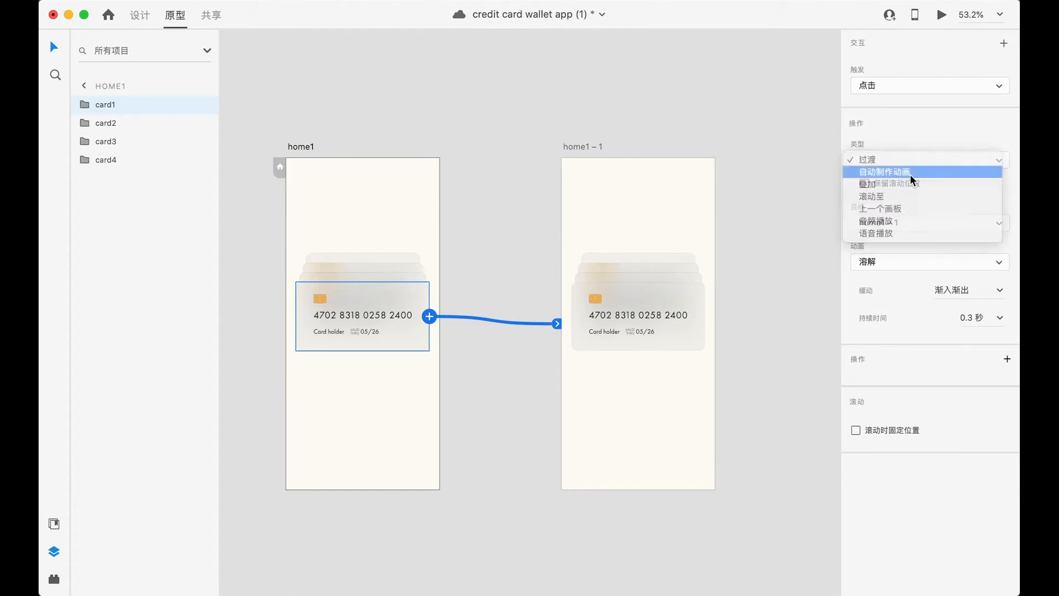
click(888, 172)
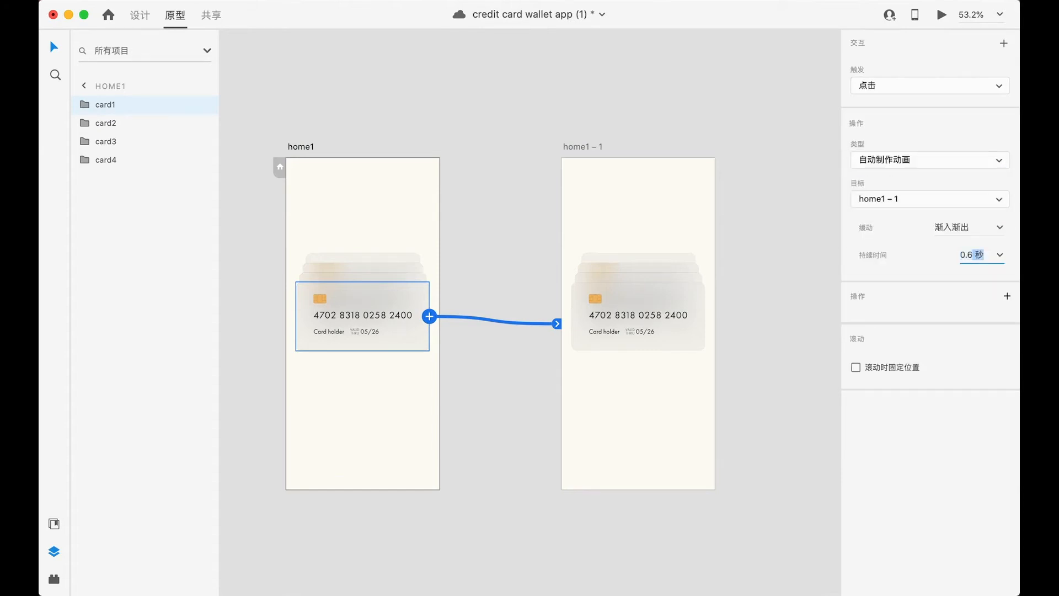
click(141, 17)
Try moving card1 out past the right edge of the home1 – 1 artboard to X 409, and undo the move.
click(624, 310)
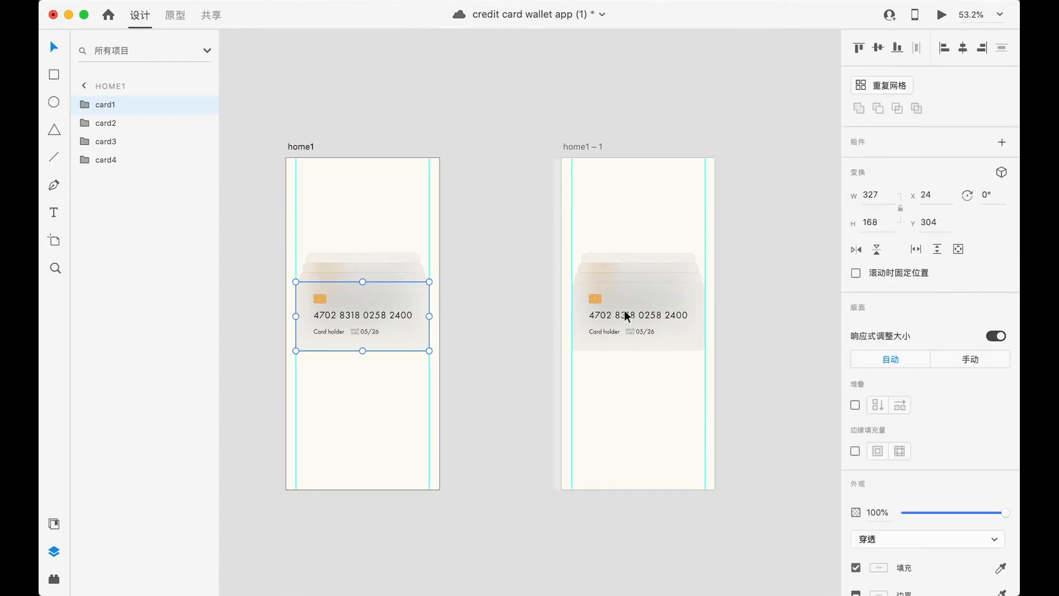
drag(624, 310, 780, 309)
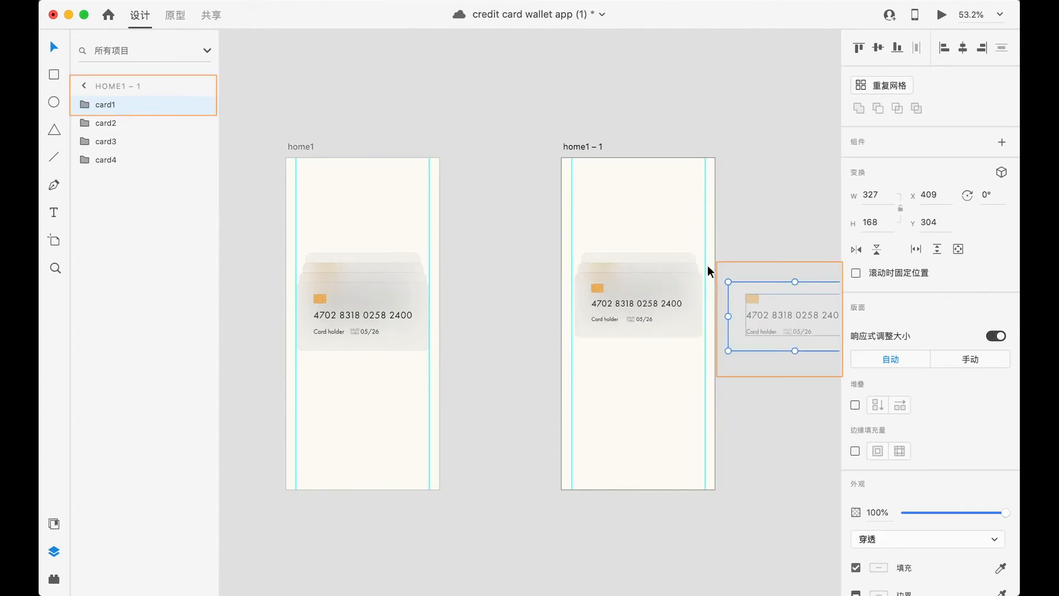
click(575, 147)
click(638, 313)
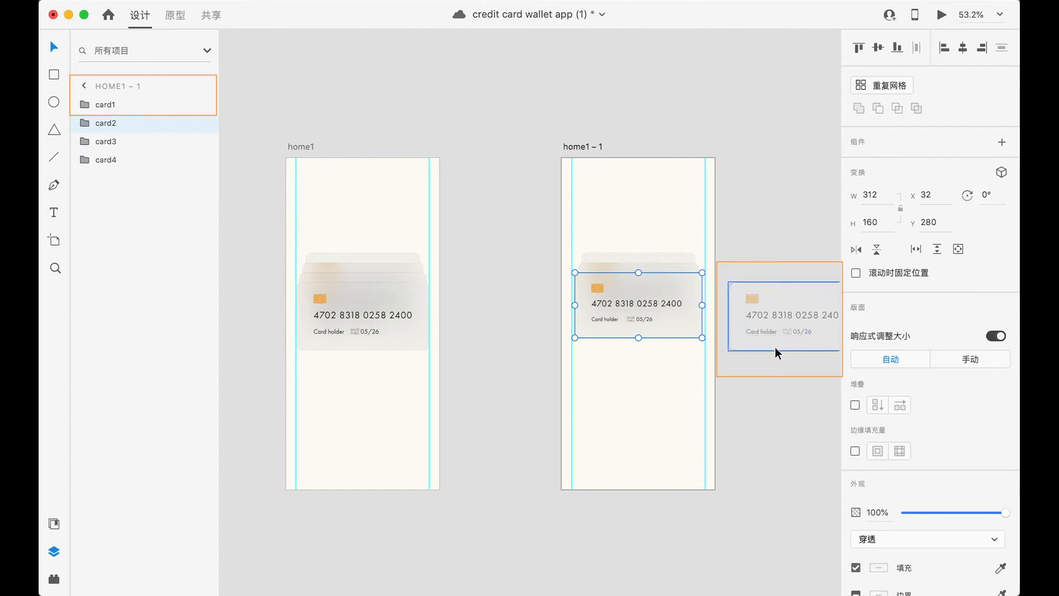
key(super+z)
key(super+z)
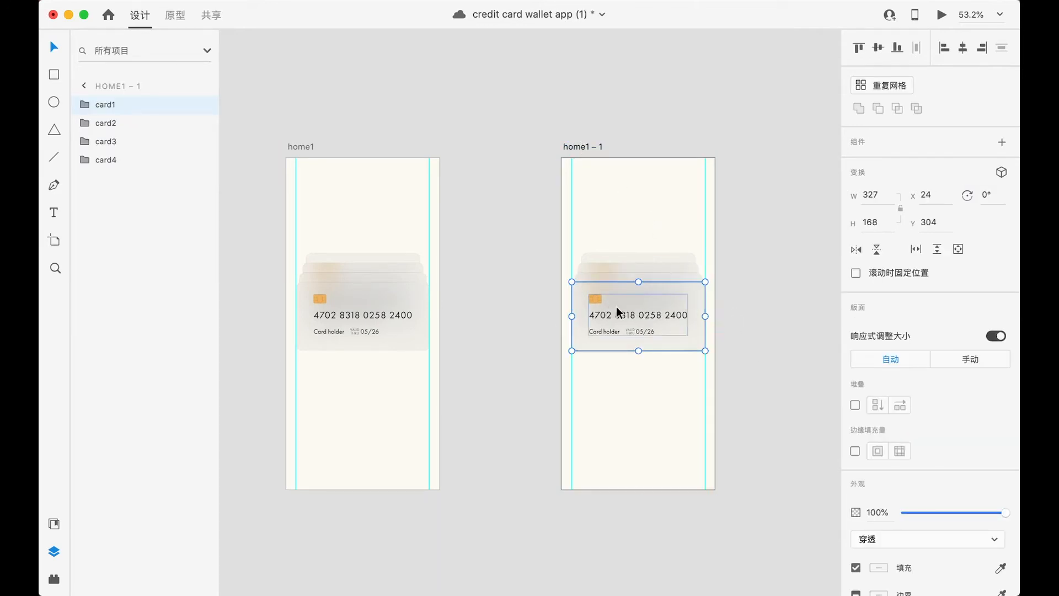
Examine the sizes and positions of the stacked cards on the home1 – 1 and home1 artboards.
click(606, 269)
click(606, 264)
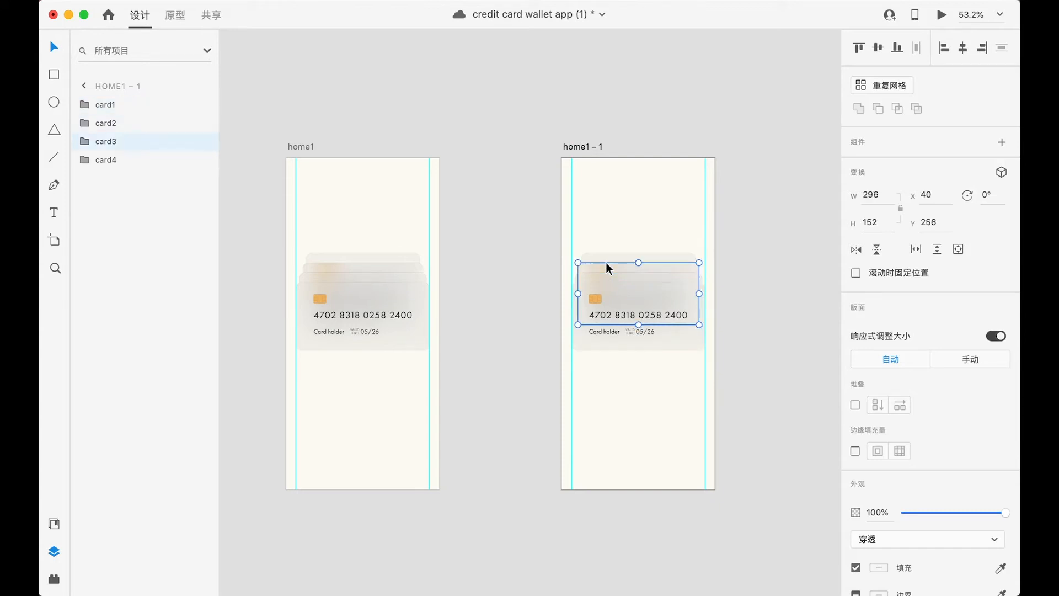
click(611, 257)
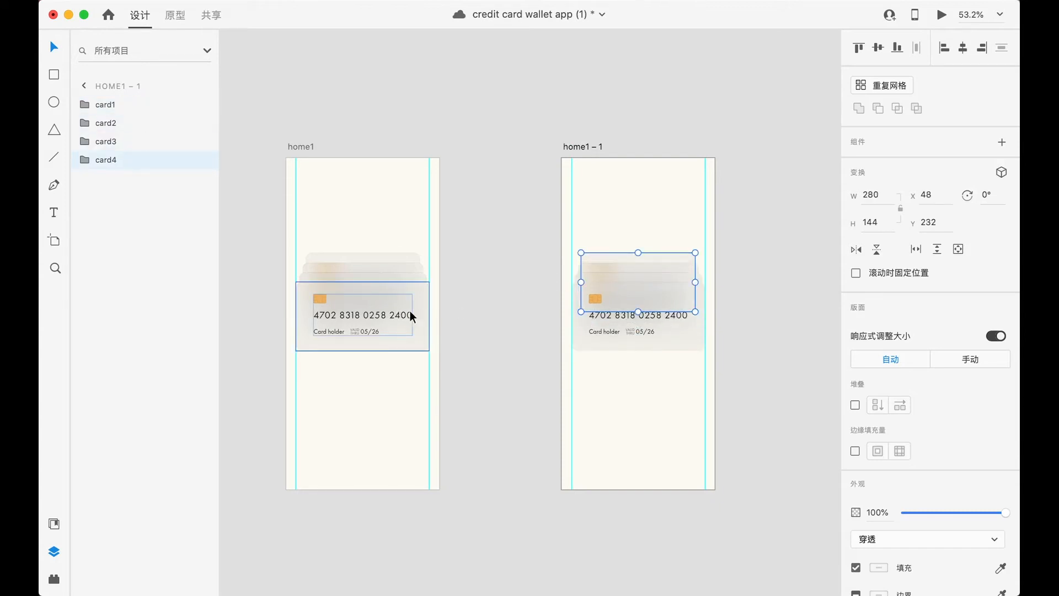
click(393, 309)
click(386, 275)
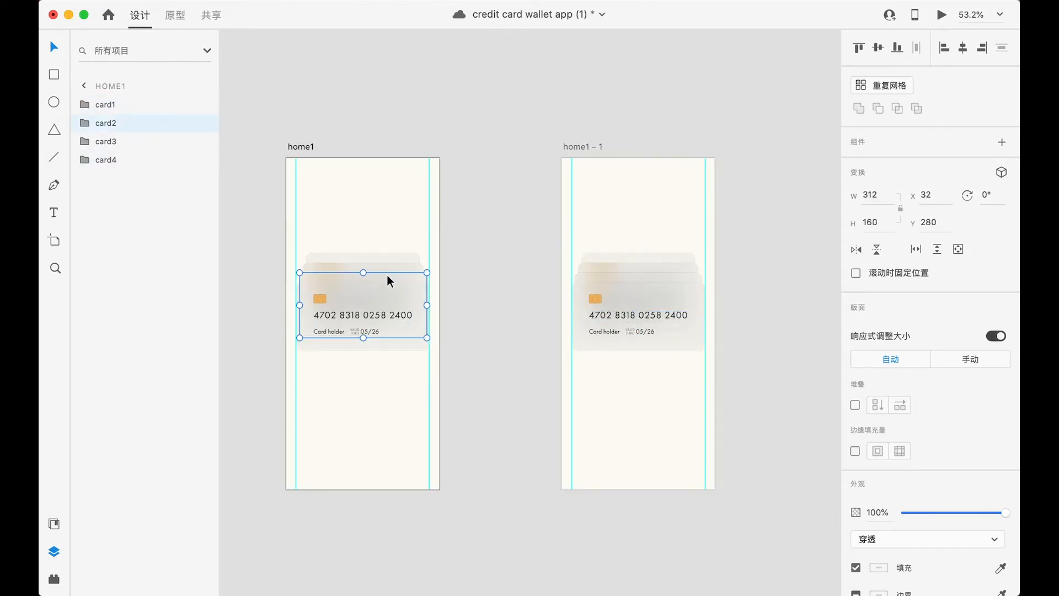
click(383, 267)
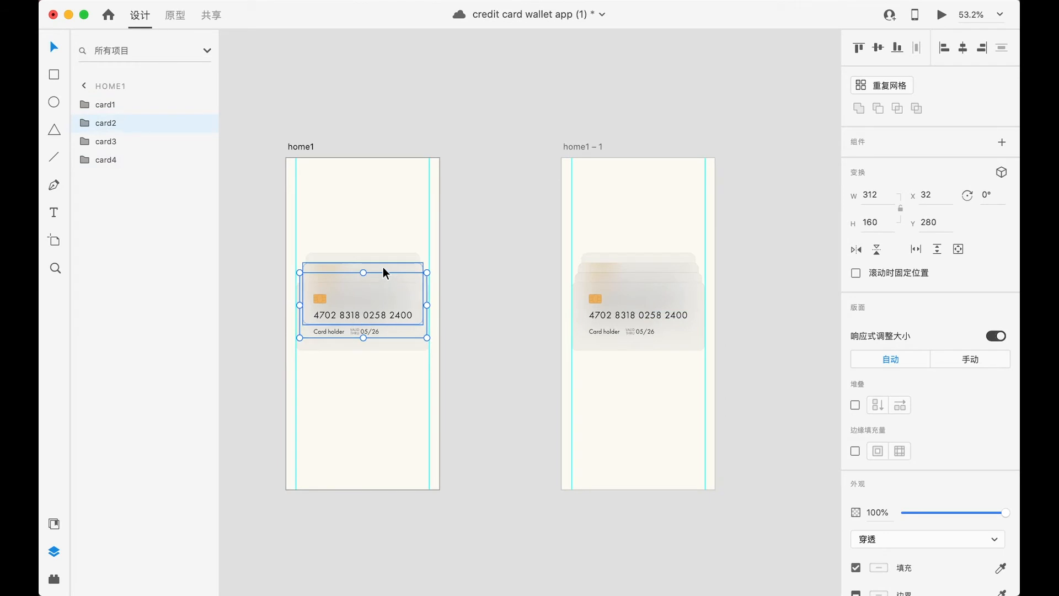
Hide card1, card2 and card3 on the home1 – 1 artboard to isolate card4, and show the square grid.
click(650, 257)
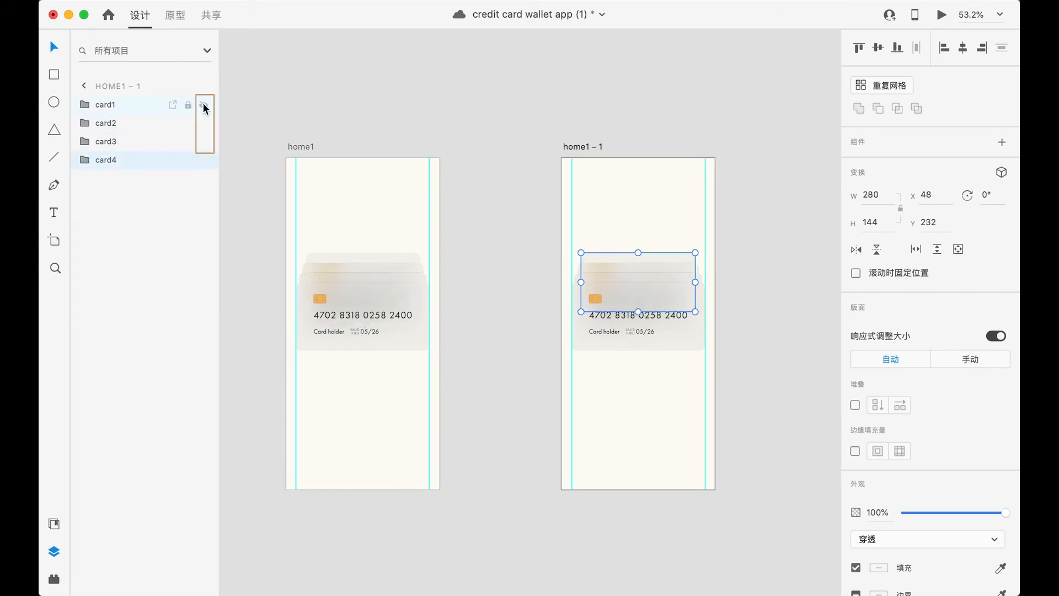
click(203, 104)
click(204, 123)
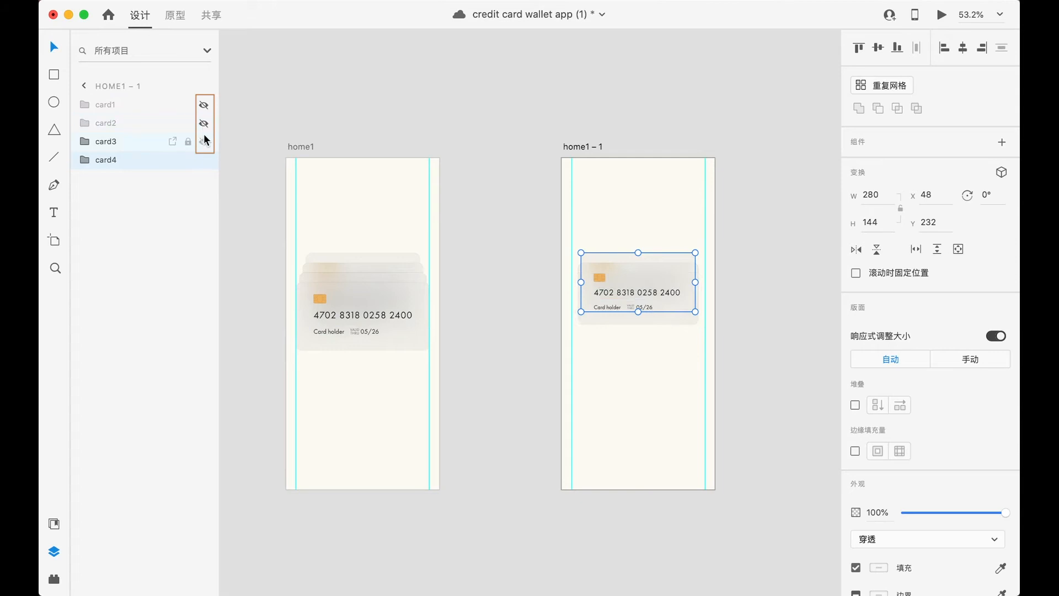
click(203, 142)
key(super+3)
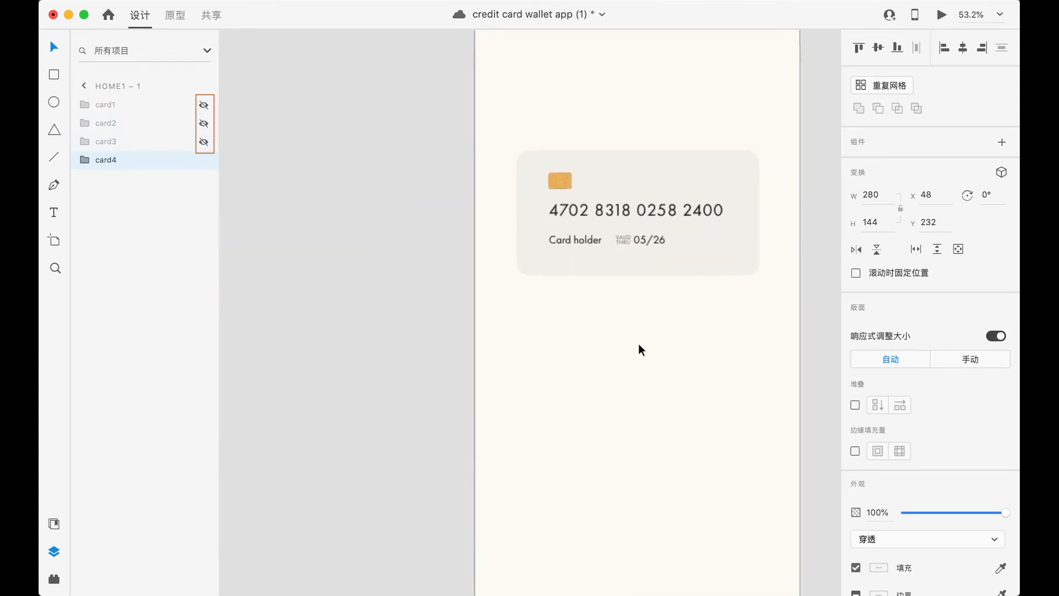
key(super+apostrophe)
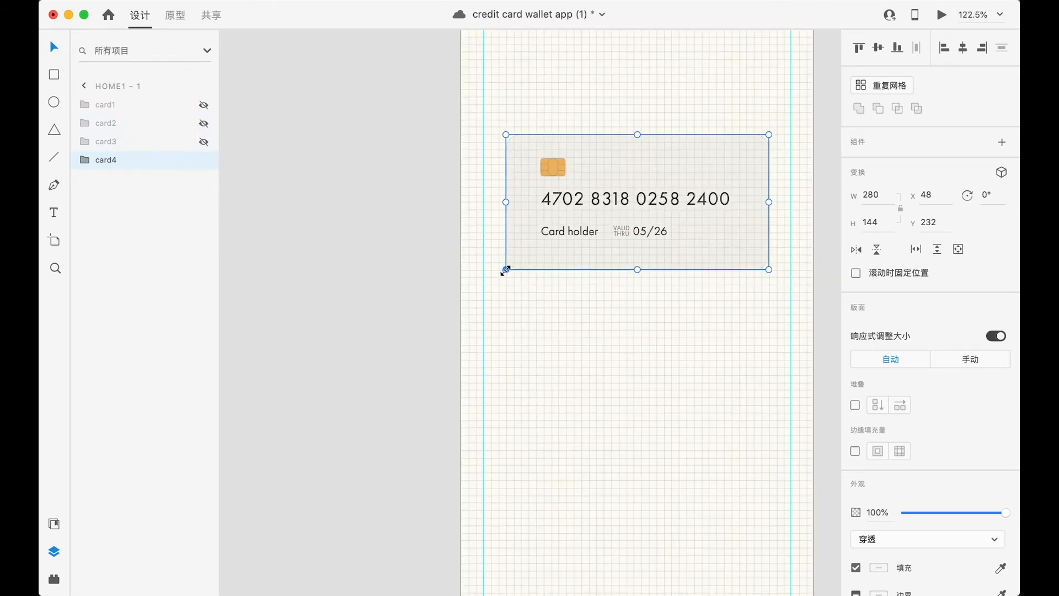
Scale card4 on home1 – 1 up to 296 × 152 at X 40, Y 232 by extending both sides.
drag(506, 270, 499, 273)
drag(769, 273, 774, 283)
scroll(779, 297, up, 5)
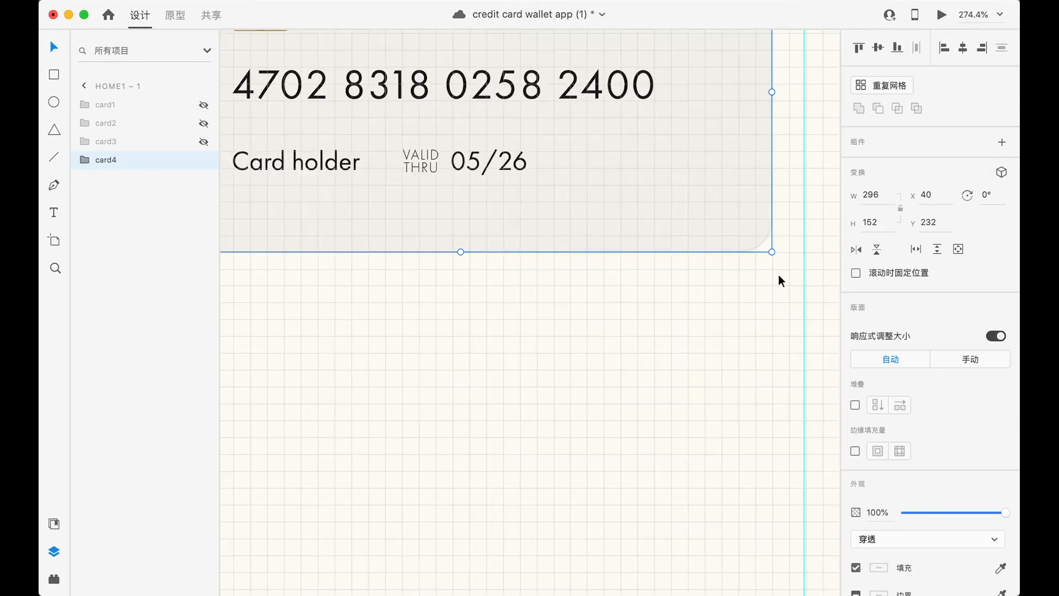
scroll(643, 292, down, 3)
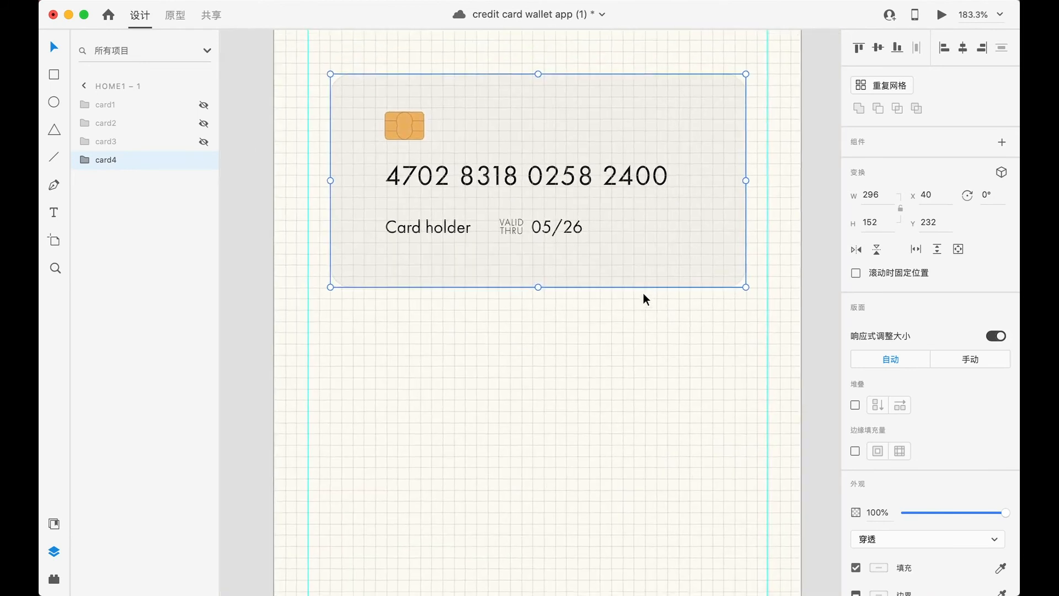
Show card3 on home1 – 1 and enlarge it proportionally by one 8-pixel grid square per side, at X 32, Y 256.
click(203, 142)
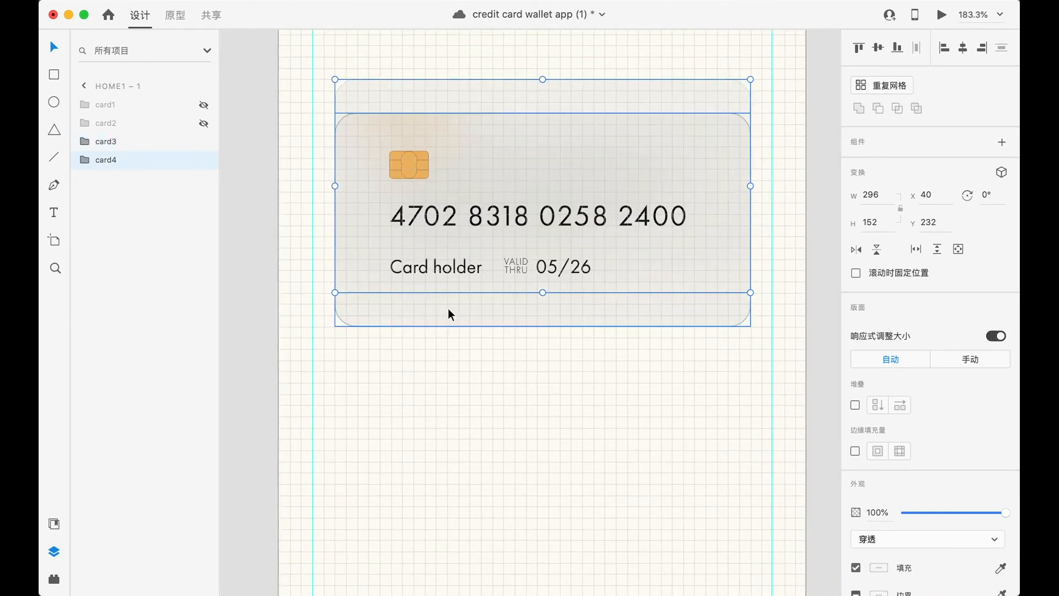
click(448, 309)
drag(331, 334, 327, 340)
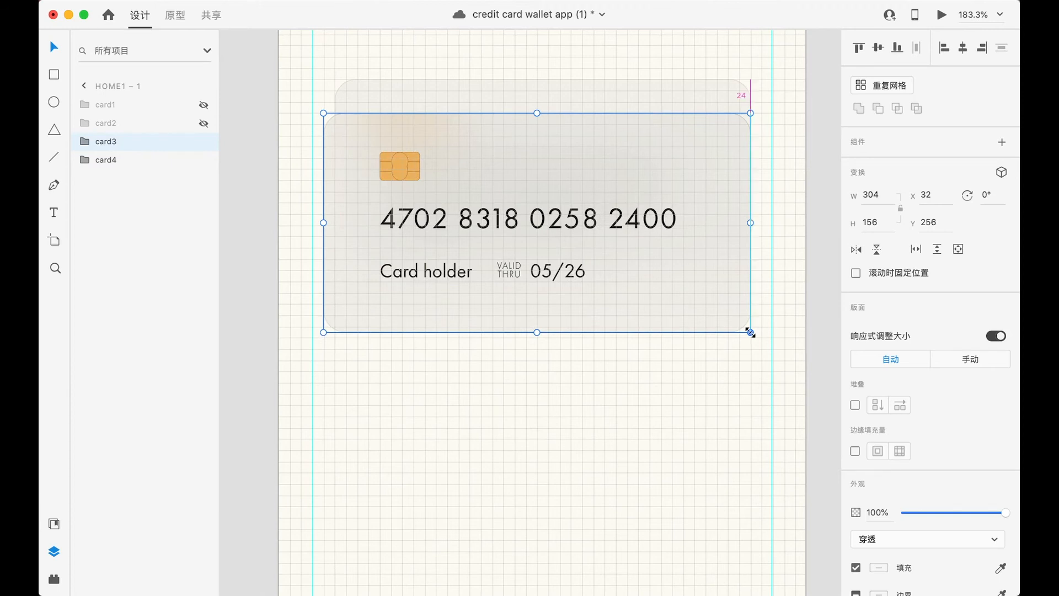
drag(750, 332, 761, 351)
Show card2 on home1 – 1, scale it to 327 × 168 at X 24, Y 280, and make card1 visible again.
click(204, 123)
click(332, 367)
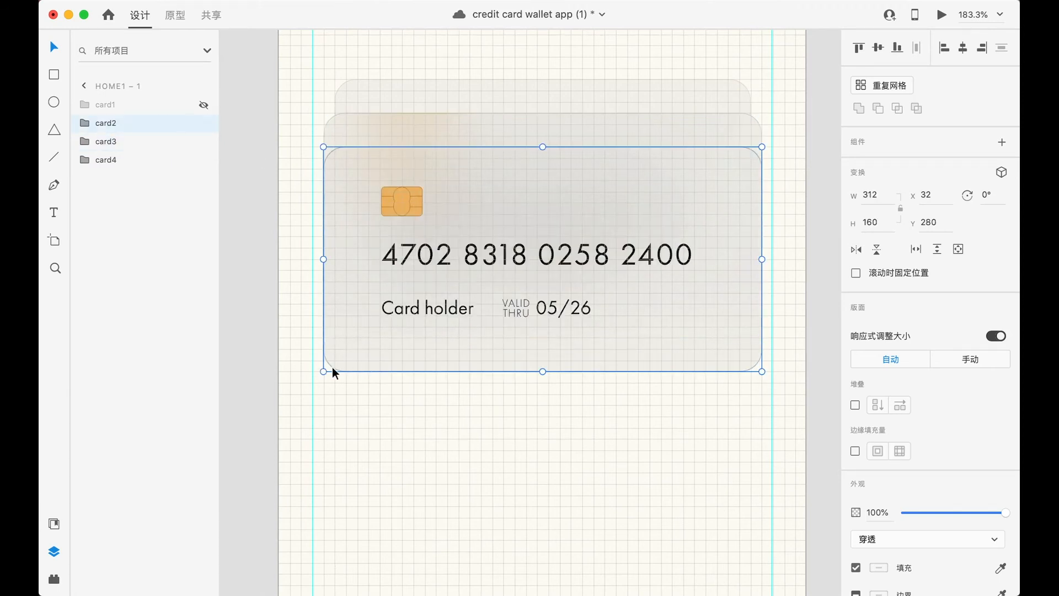
drag(325, 372, 313, 380)
drag(771, 385, 772, 387)
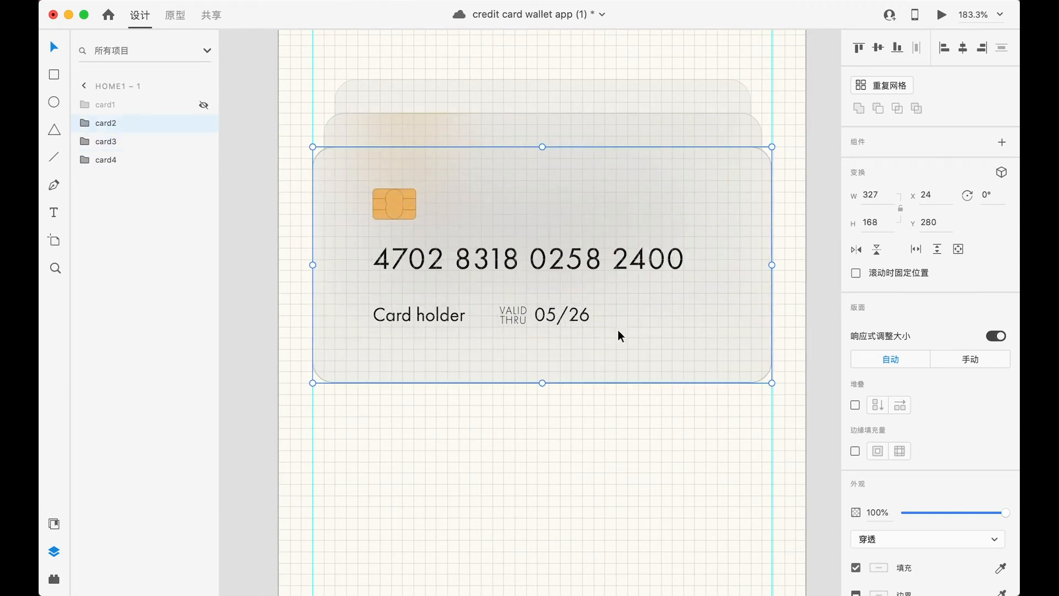
click(203, 105)
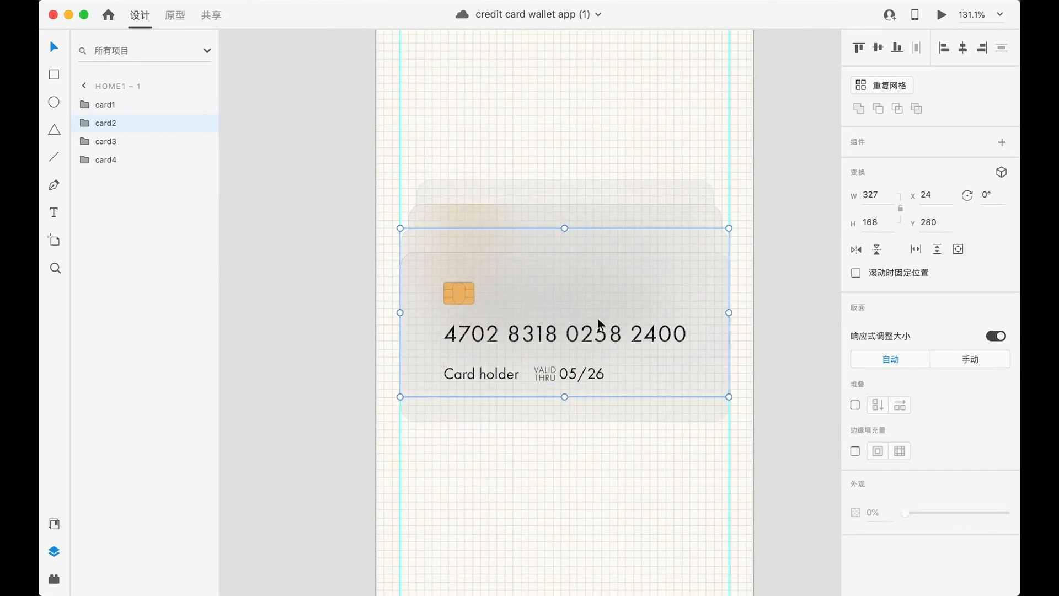
Enable 3D transforms for all four cards on home1 – 1 and set their X rotation to 15°.
drag(508, 142, 618, 356)
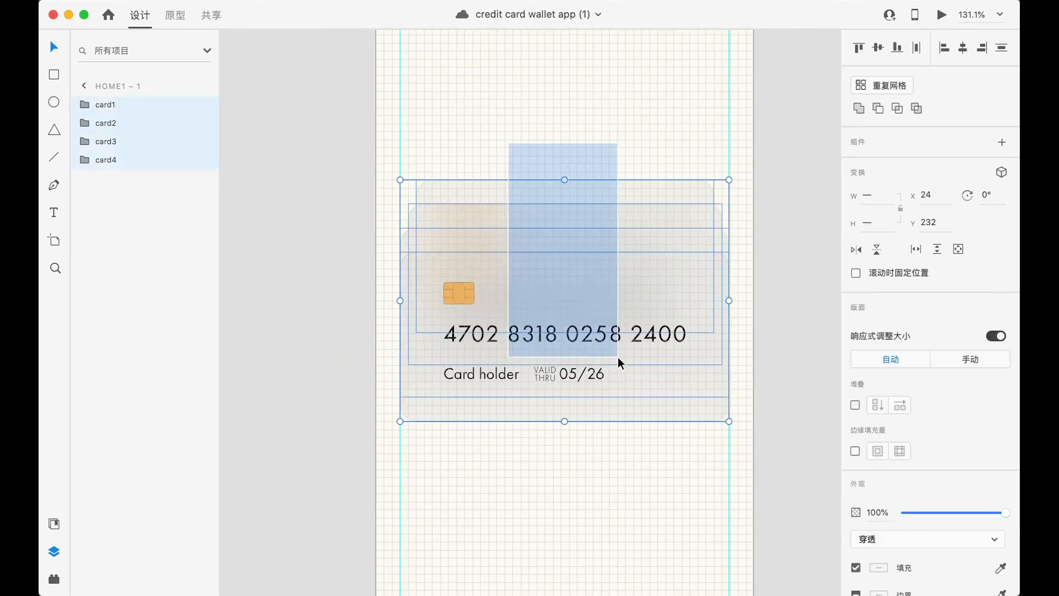
click(1001, 173)
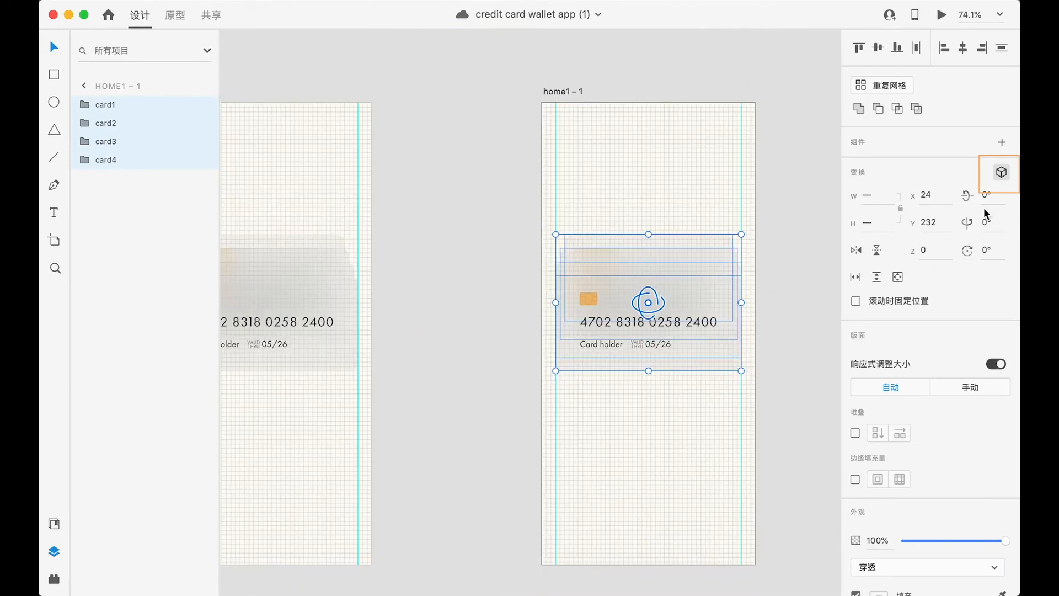
click(993, 195)
text(15)
key(Return)
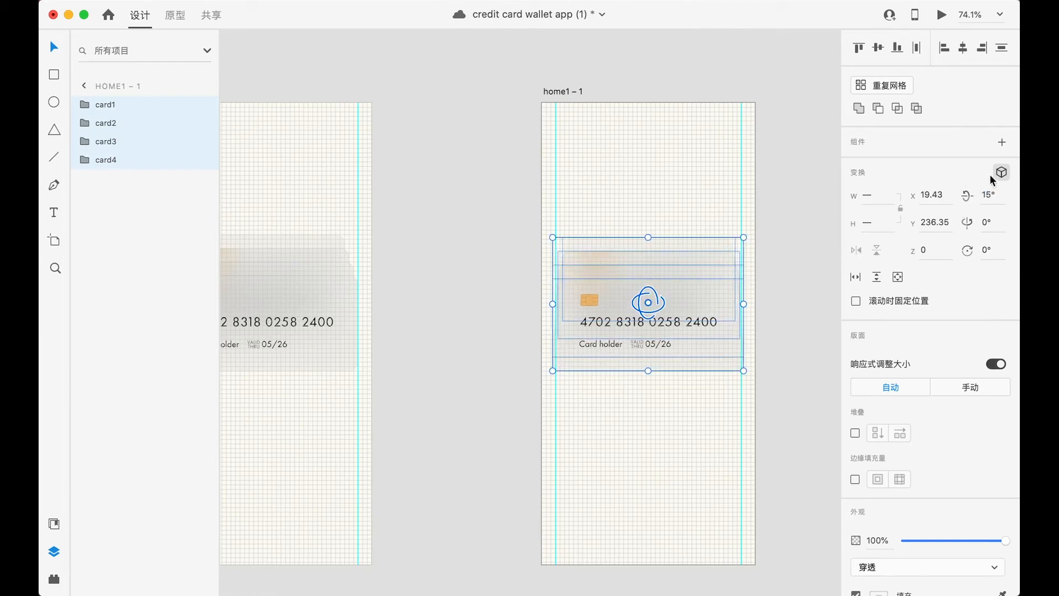
Set card1's Y rotation to 180° and move it off the left edge of home1 – 1 to about X -296.
click(988, 221)
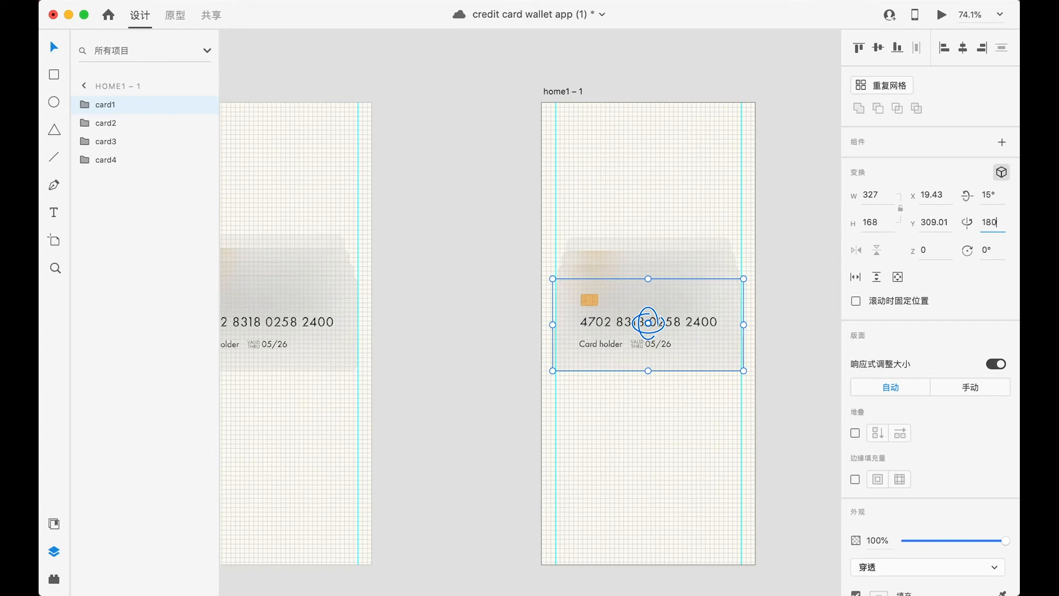
key(Return)
drag(645, 329, 517, 319)
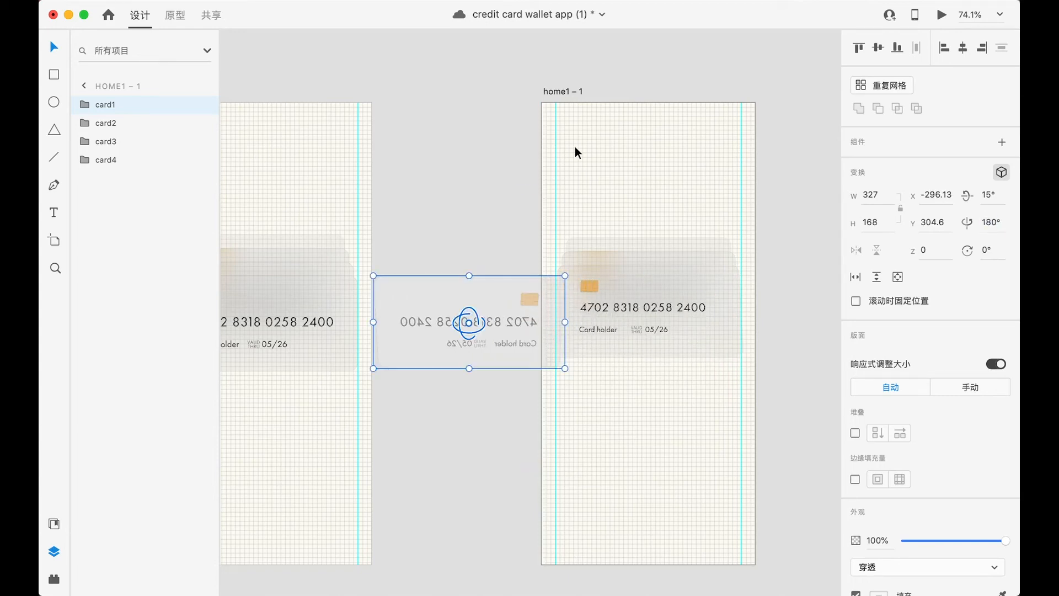
Move the home1 – 1 artboard farther right and shift card1 left to X -360, completely outside the artboard.
drag(553, 90, 608, 93)
click(610, 310)
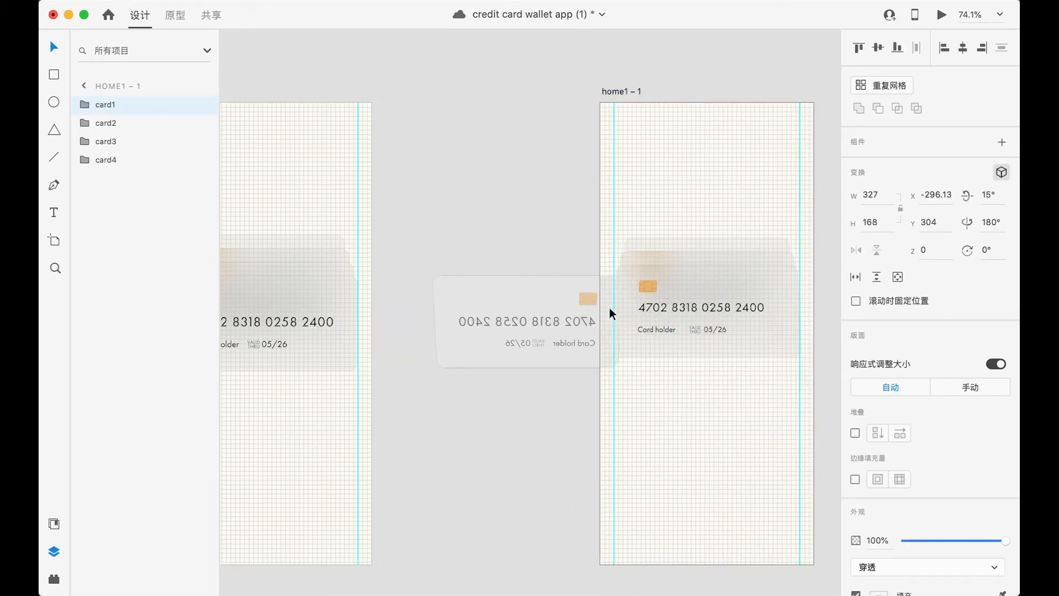
drag(609, 308, 583, 308)
click(660, 188)
scroll(660, 188, down, 4)
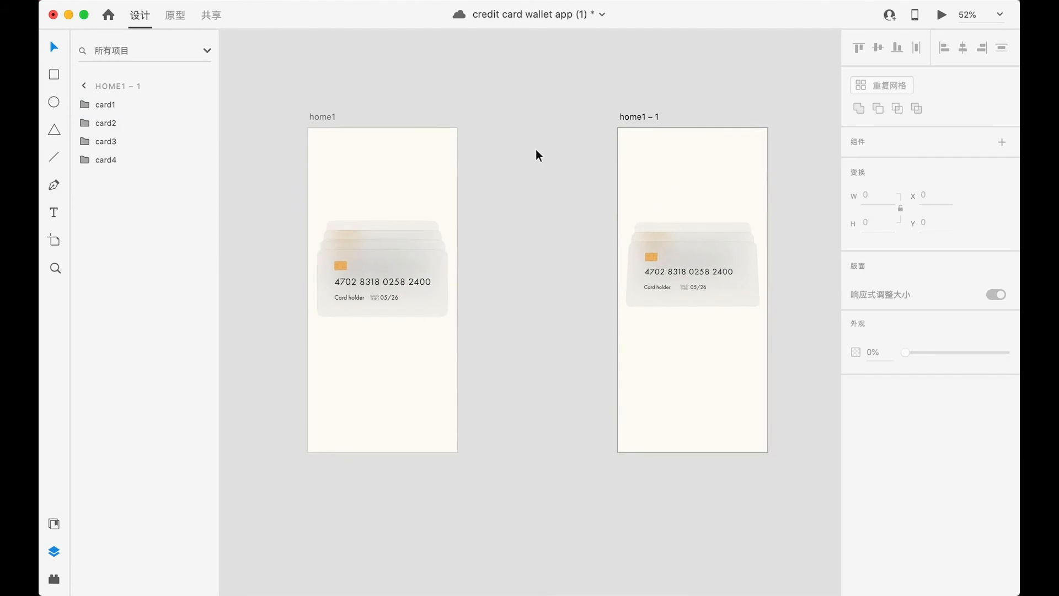
Preview the prototype from home1, play the card1 tap transition twice, and close the preview.
click(330, 117)
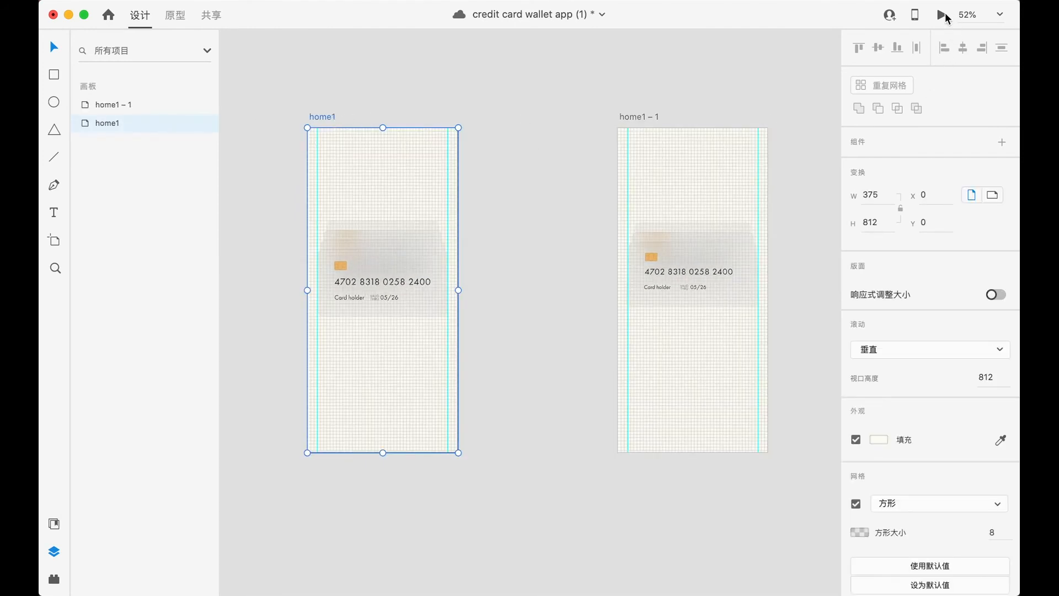
click(943, 15)
click(324, 331)
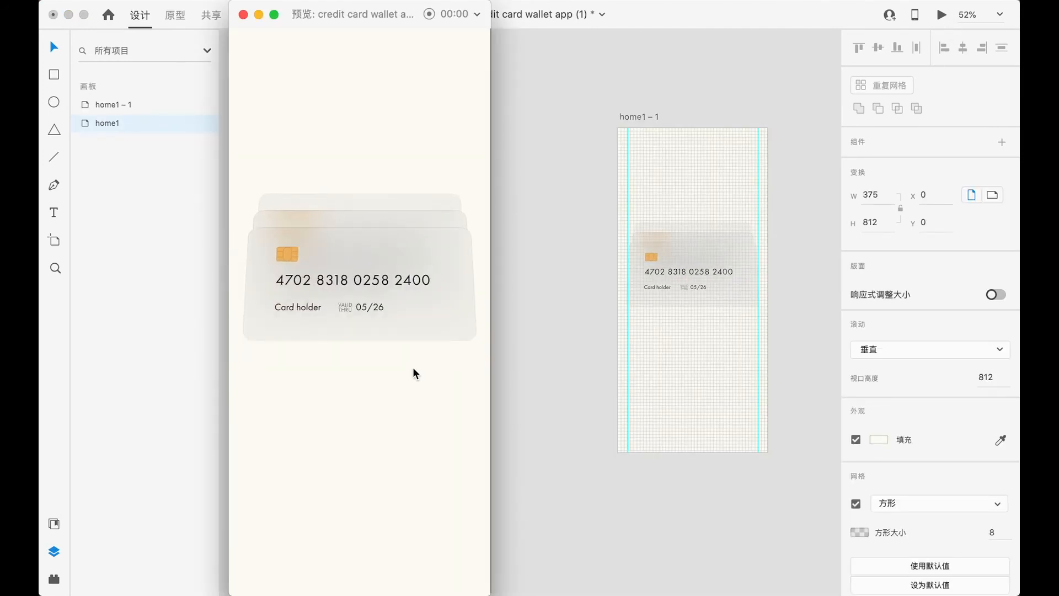
key(Left)
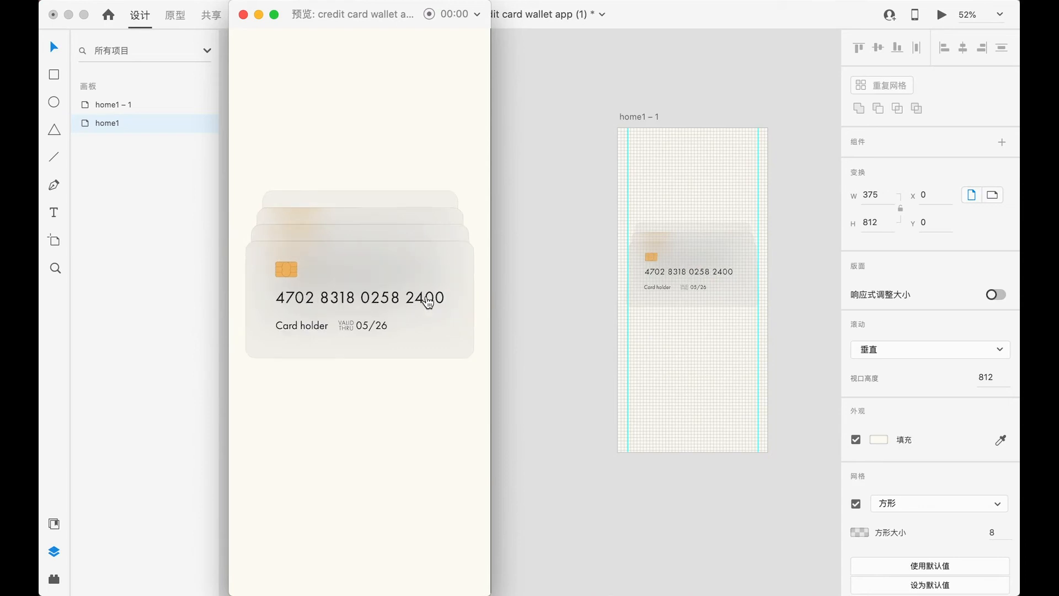
click(426, 297)
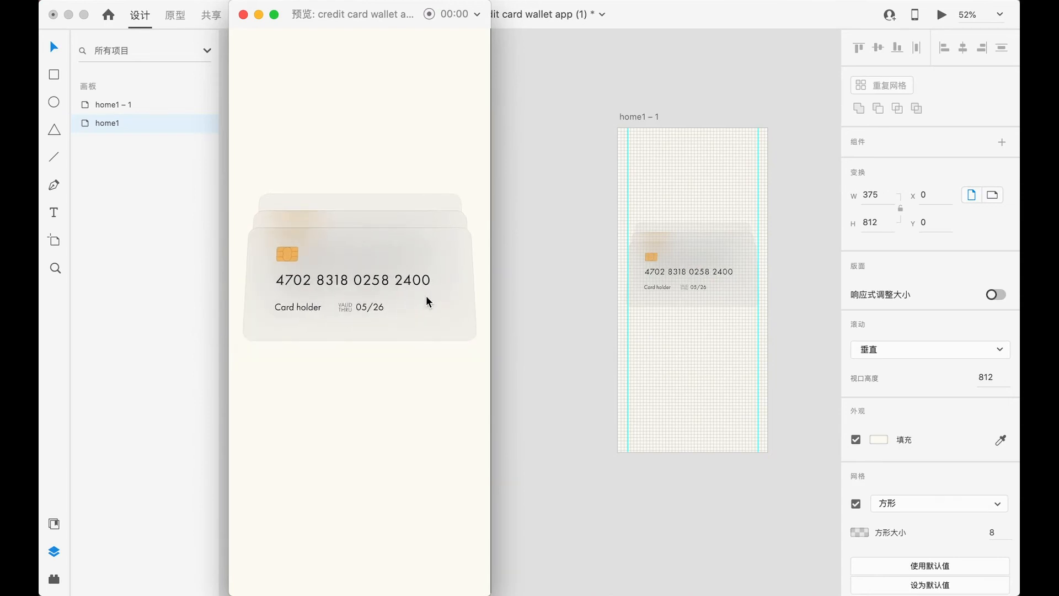
click(242, 15)
Set the Z depth of card1 on home1 – 1 to 1.
click(652, 267)
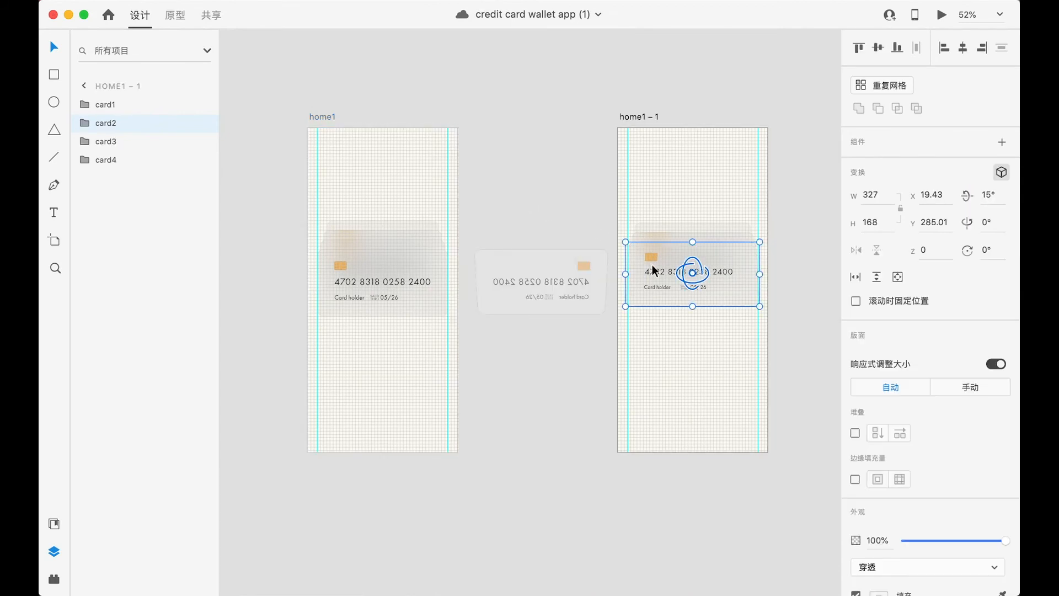
click(121, 106)
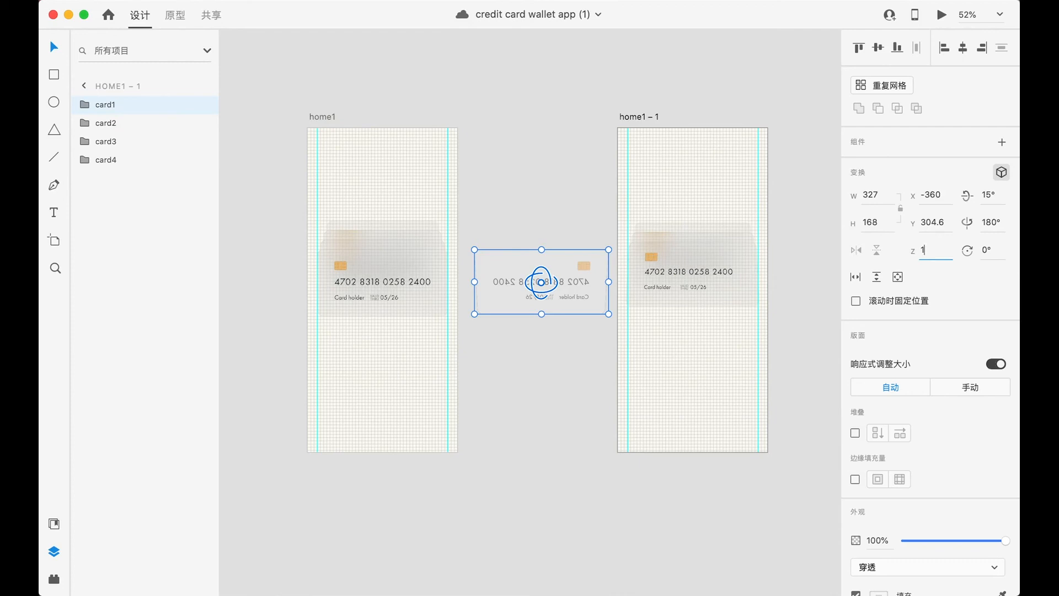
key(Return)
Preview the card1 tap transition from home1 again with the new Z depth, and close the preview.
click(316, 116)
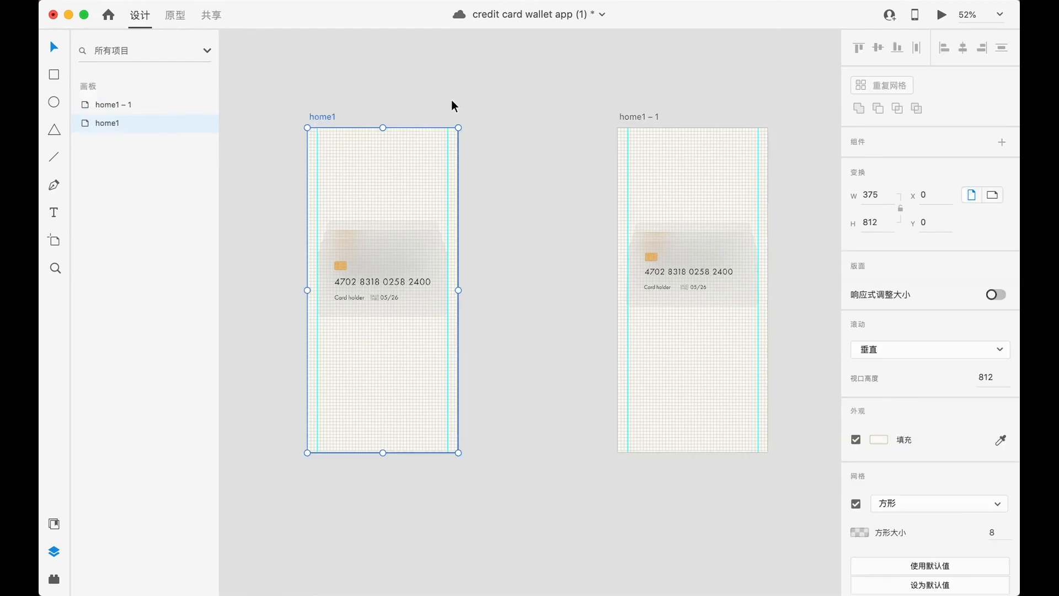
click(942, 17)
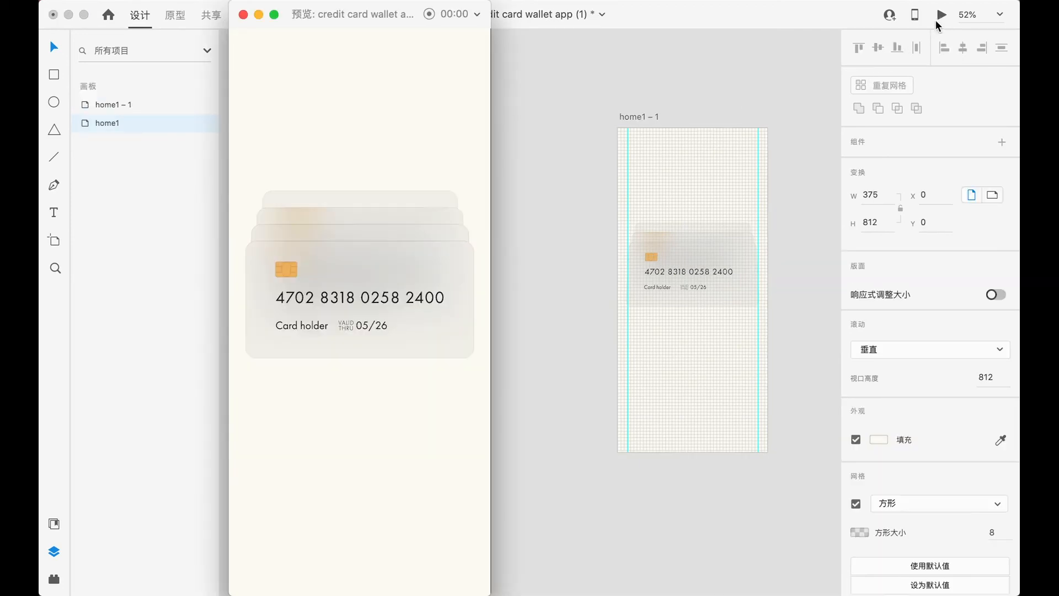
click(356, 306)
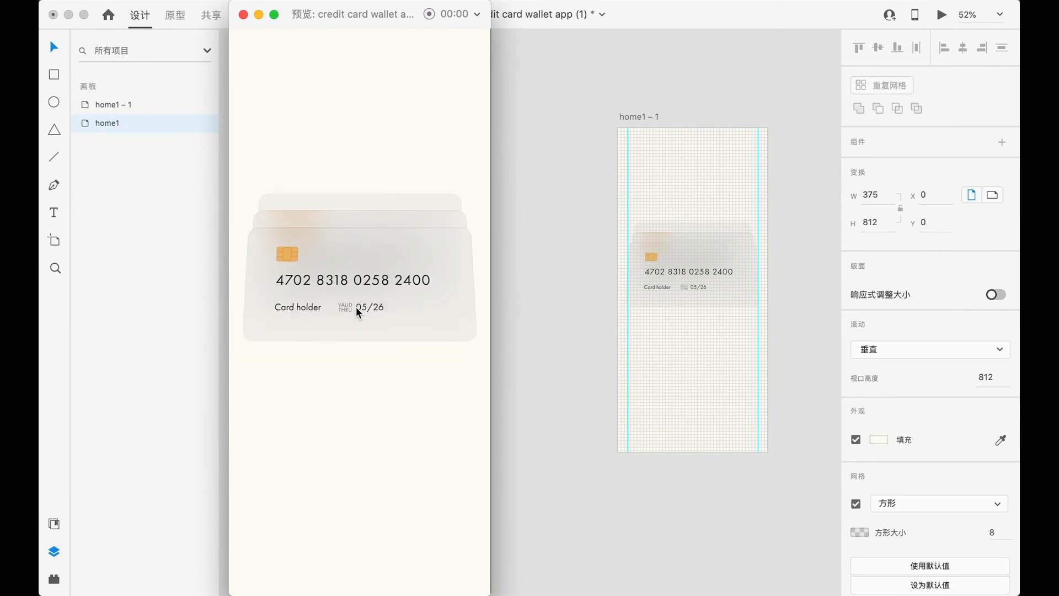
click(243, 15)
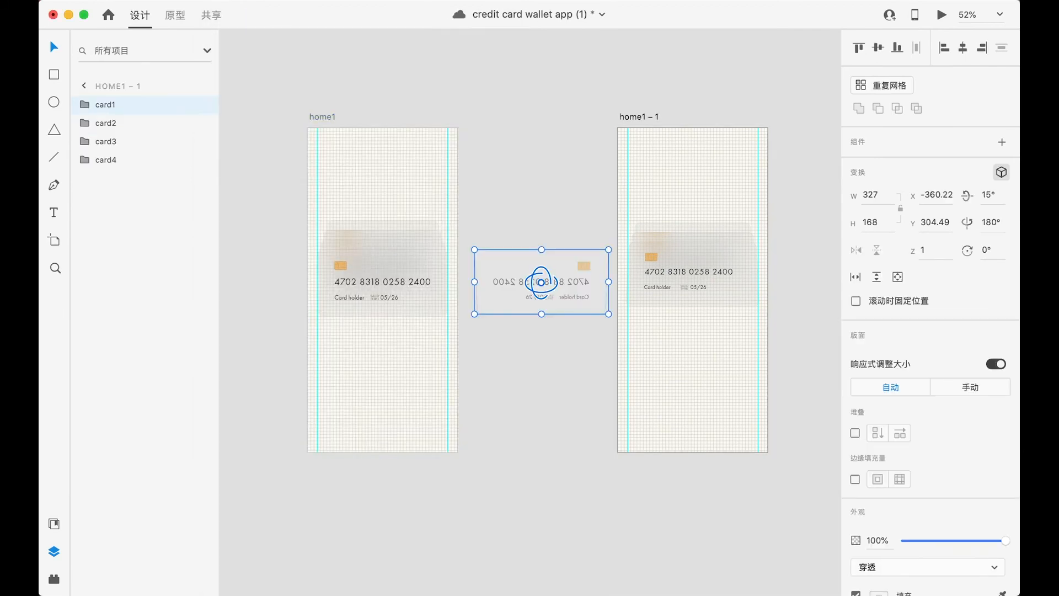
Check the Z depth of card2, card3 and card4 on home1 – 1, and turn off the 3D transform controls.
click(737, 264)
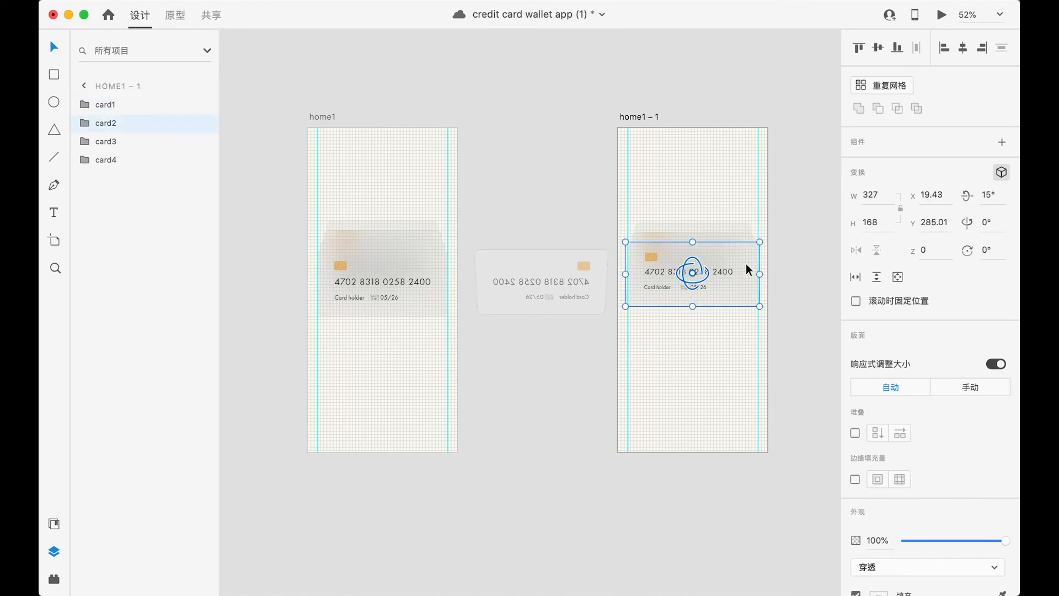
click(719, 233)
click(712, 226)
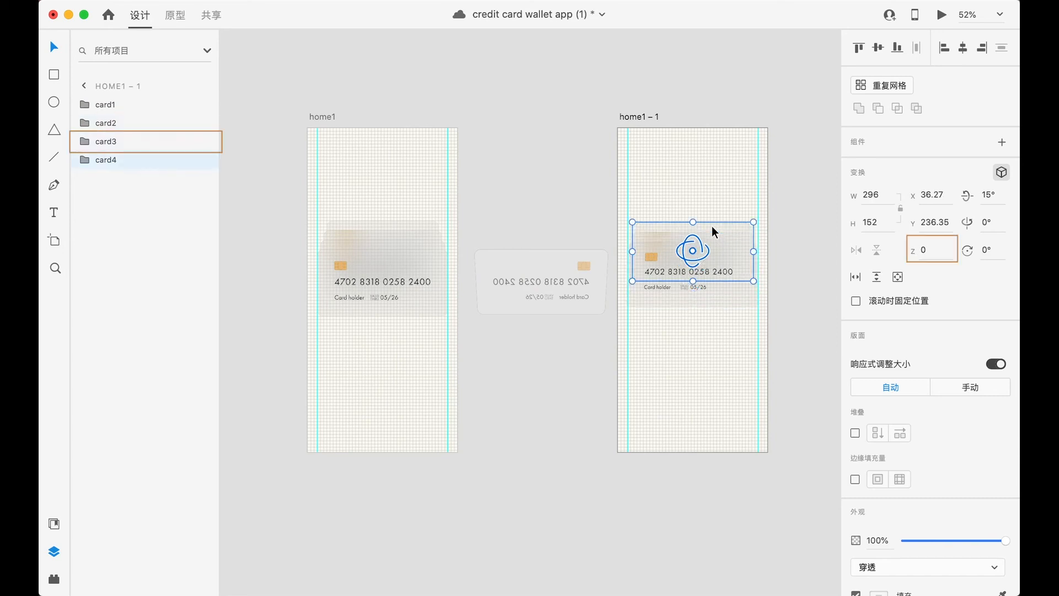
click(1002, 173)
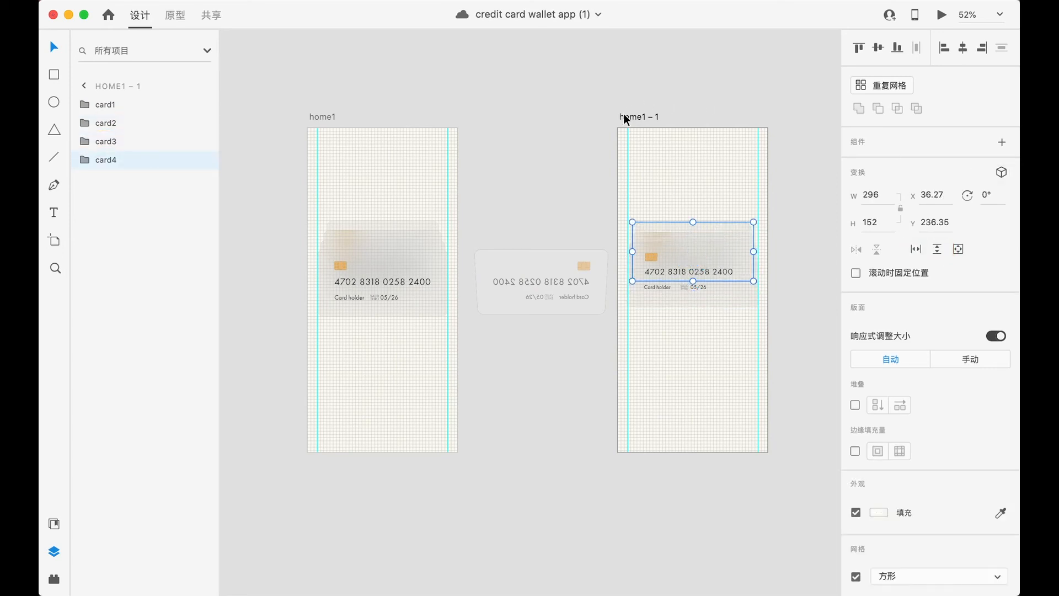
Duplicate the home1 – 1 artboard and place the copy beside it at X 1585, Y 0.
click(623, 114)
key(super+d)
drag(606, 140, 751, 143)
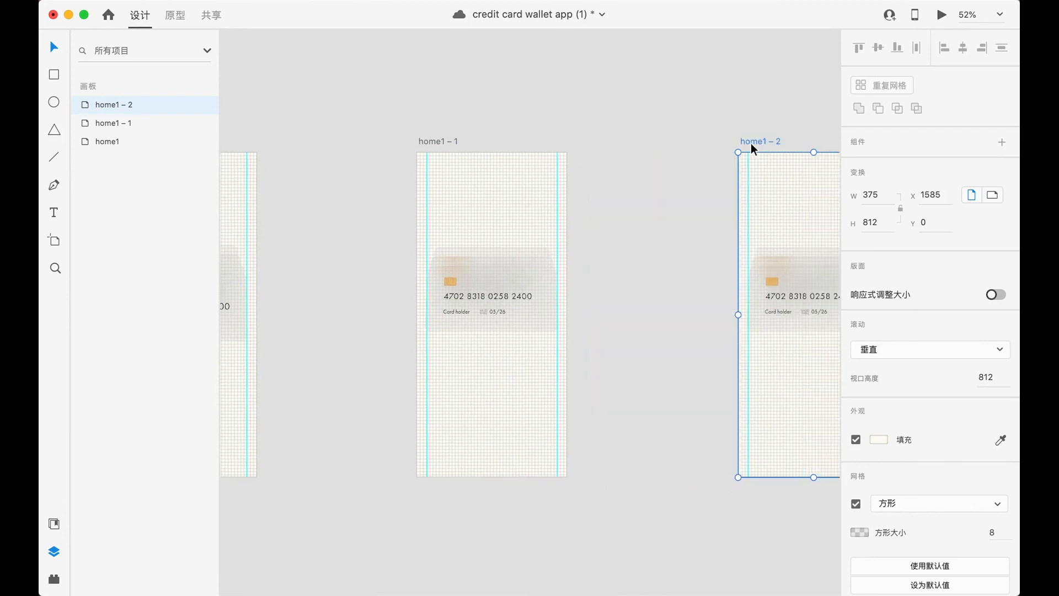
scroll(750, 144, right, 3)
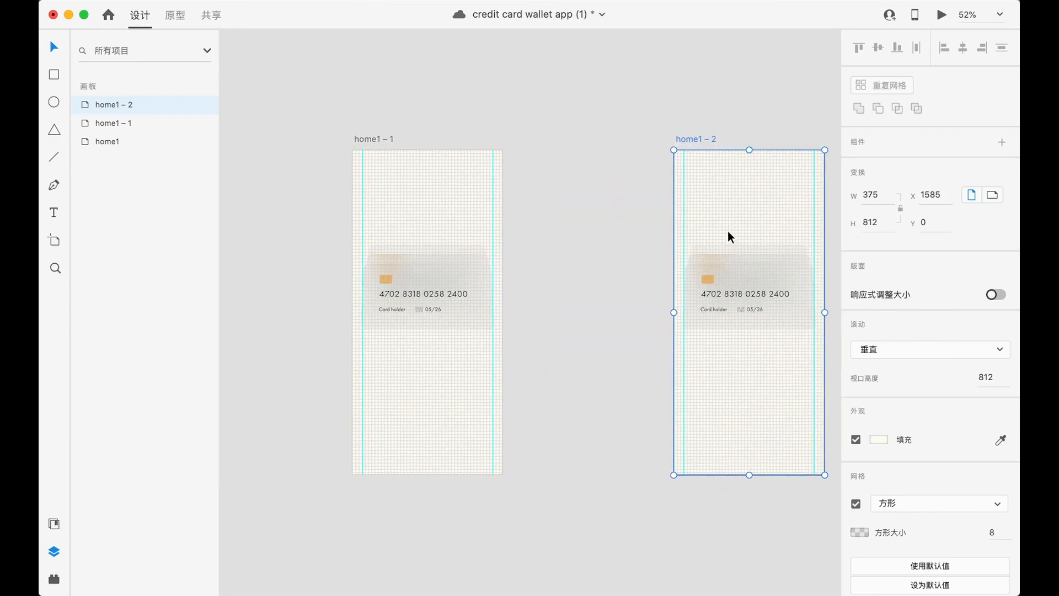
Set the X-axis rotation of card2, card3 and card4 on home1 – 2 to 0°, and delete card1 from that artboard.
drag(728, 233, 780, 326)
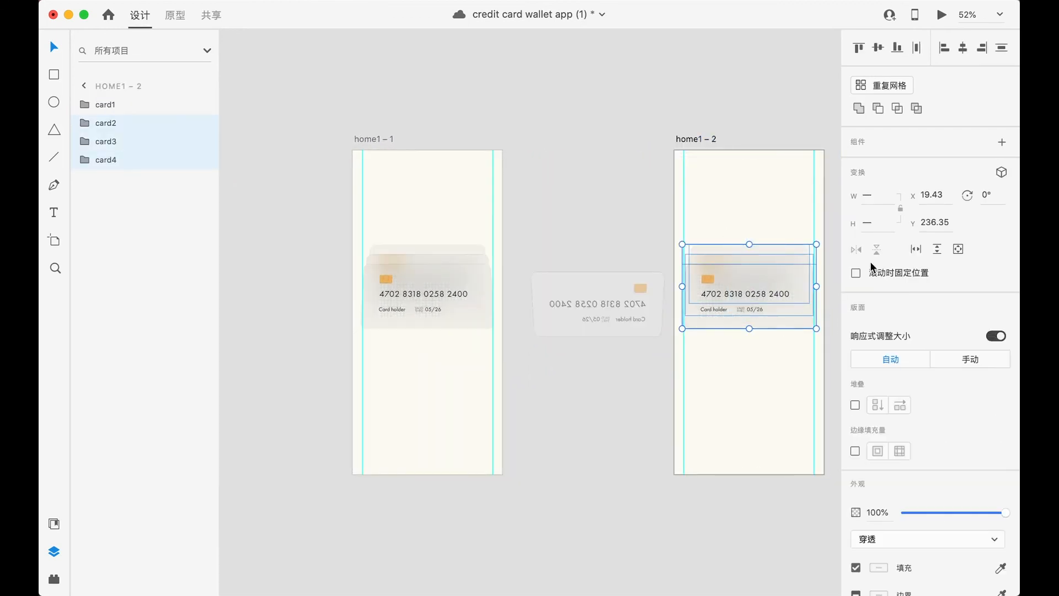
click(1002, 172)
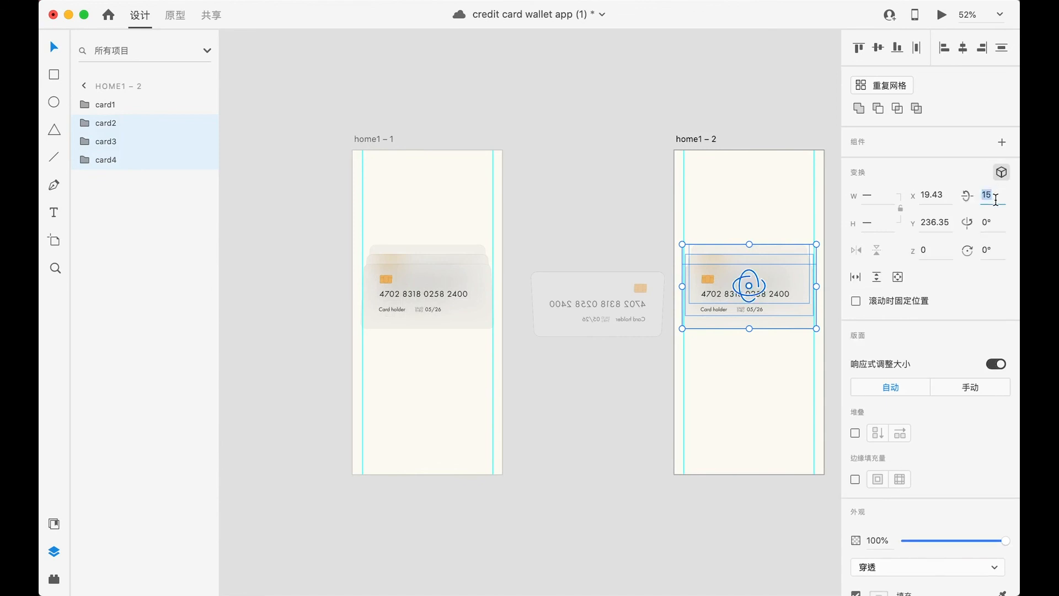
key(BackSpace)
text(0)
key(Return)
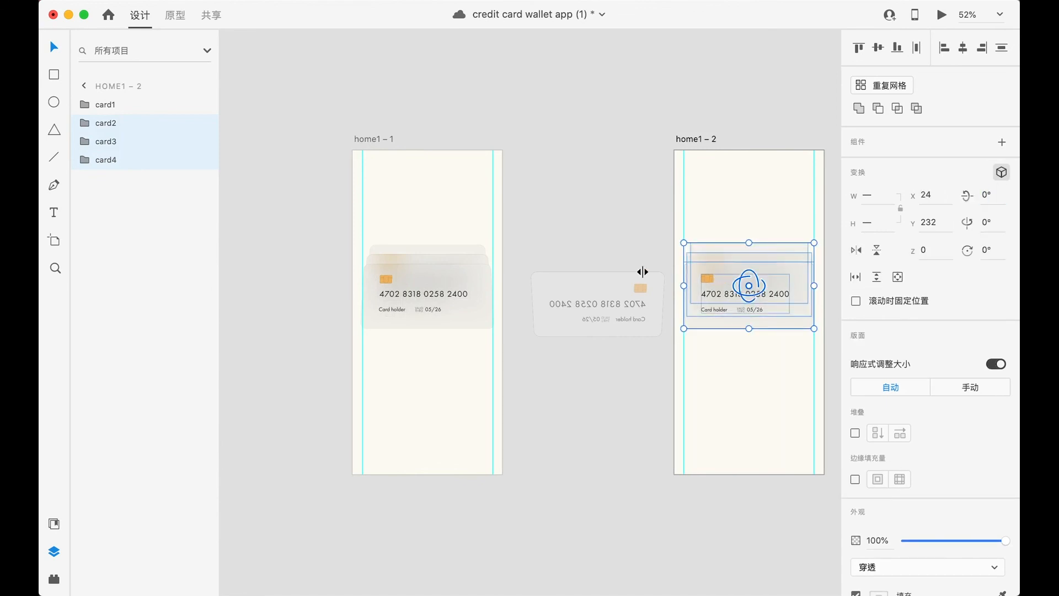
click(107, 105)
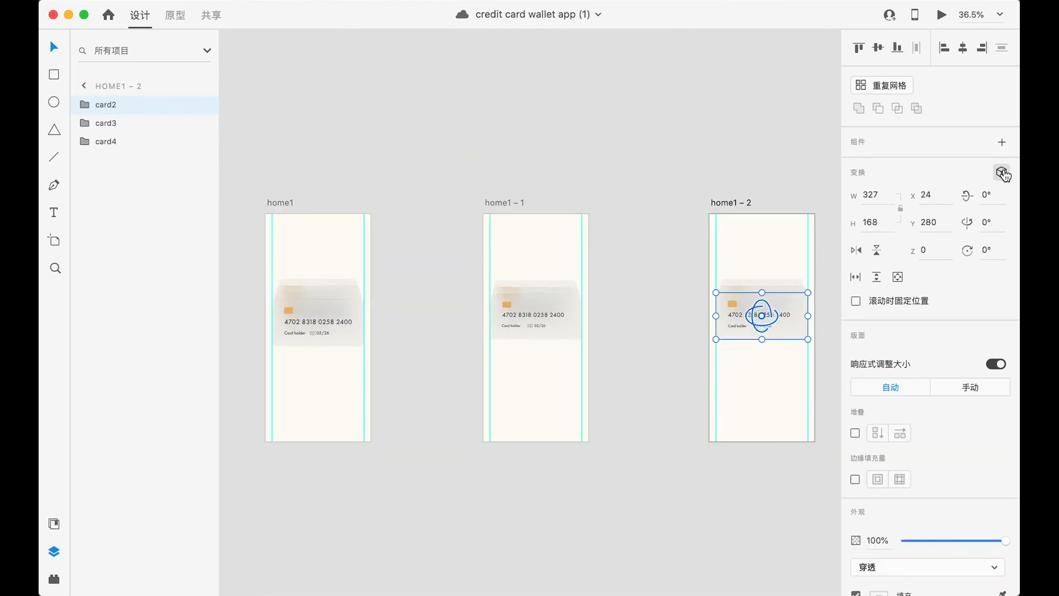
click(1005, 172)
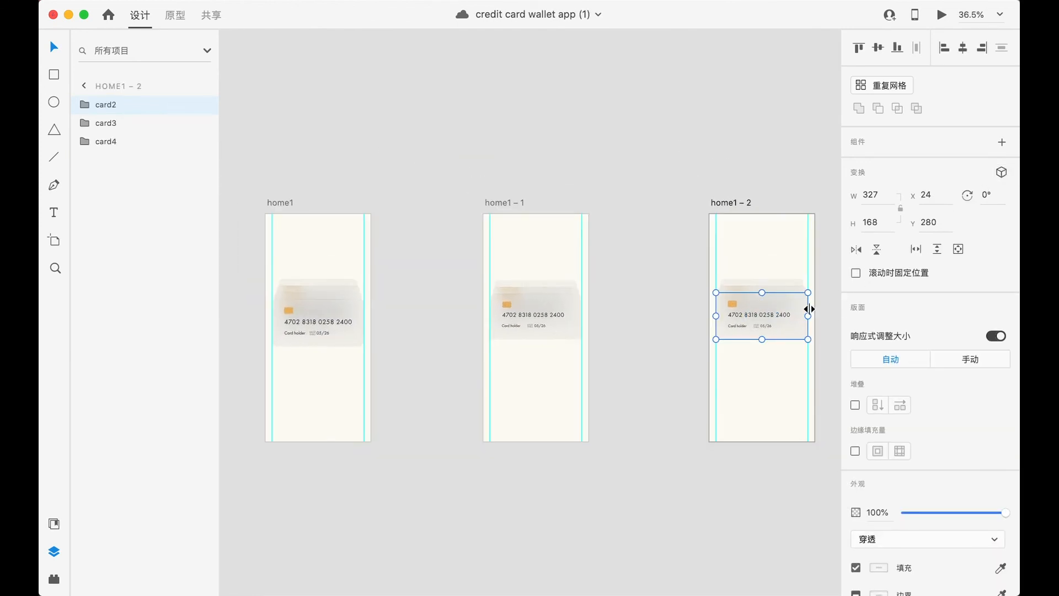
Bottom-align card2, card3 and card4 on home1 – 2 with card1, card2 and card3 on home1 respectively.
shift+click(346, 309)
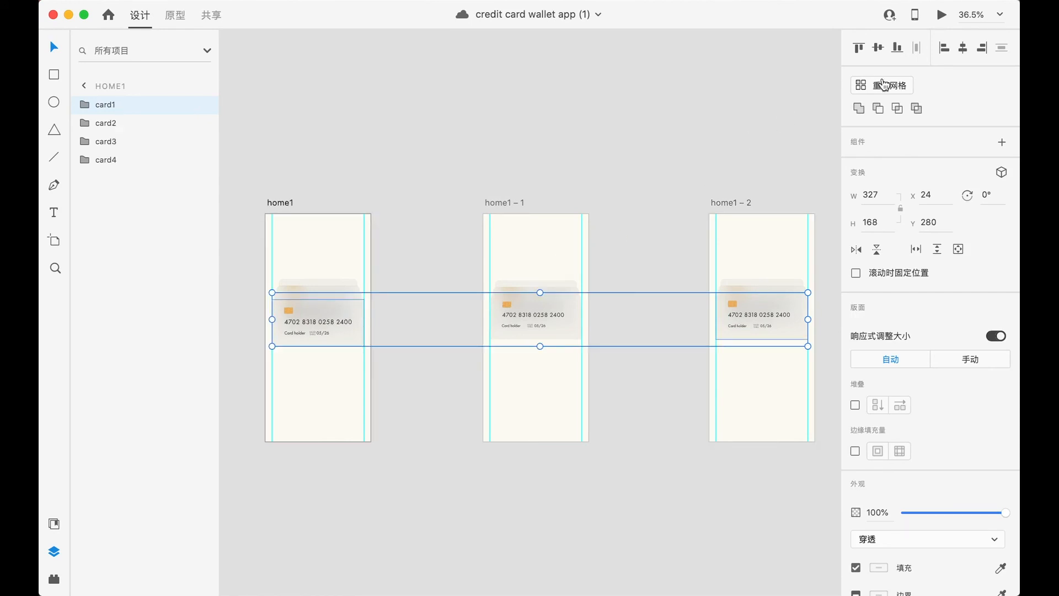
click(897, 49)
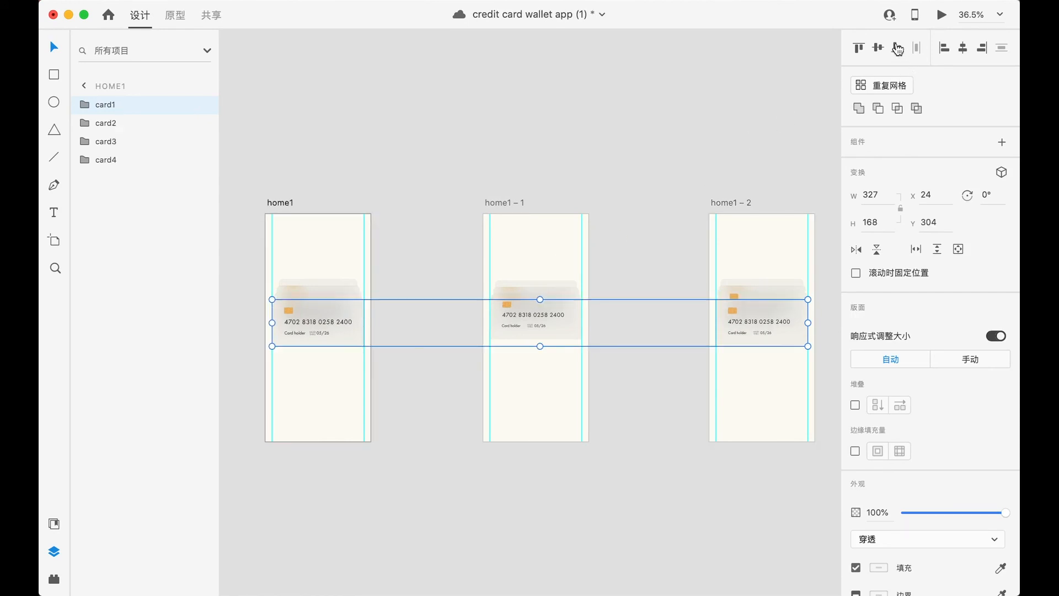
click(762, 298)
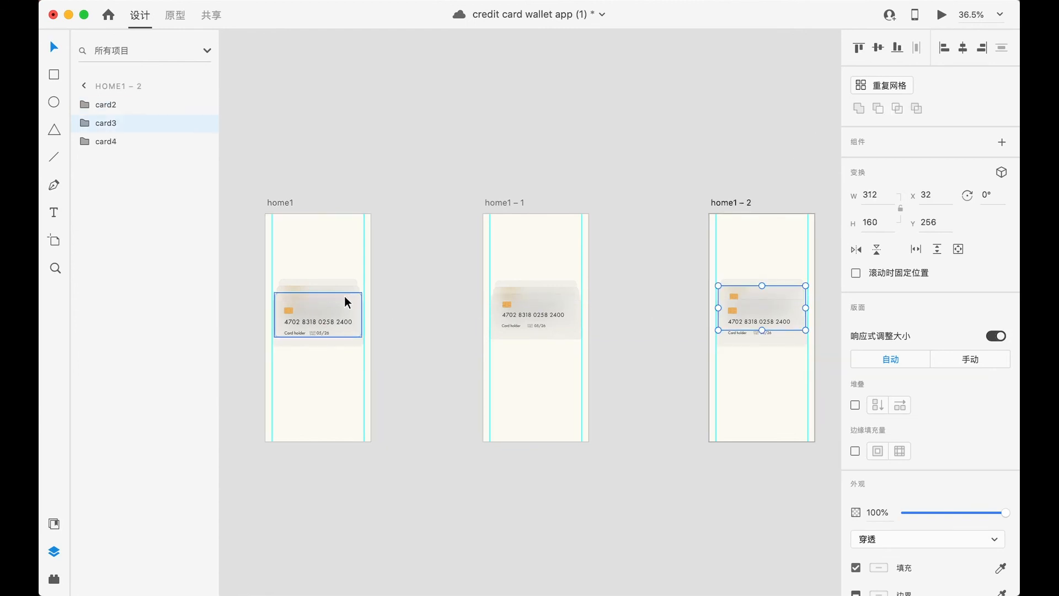
shift+click(346, 303)
click(897, 49)
click(761, 282)
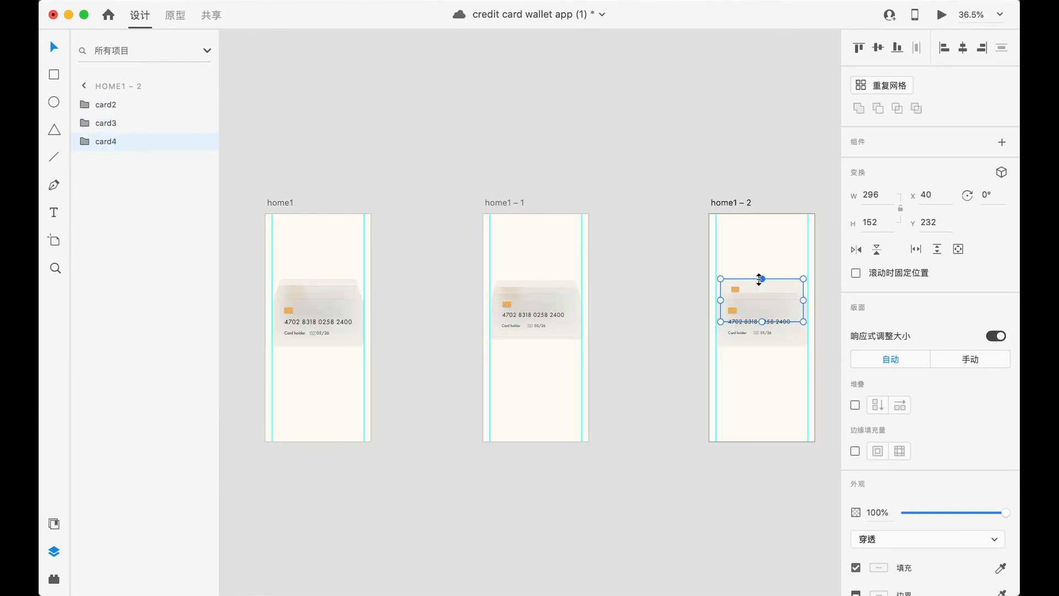
shift+click(347, 287)
click(897, 49)
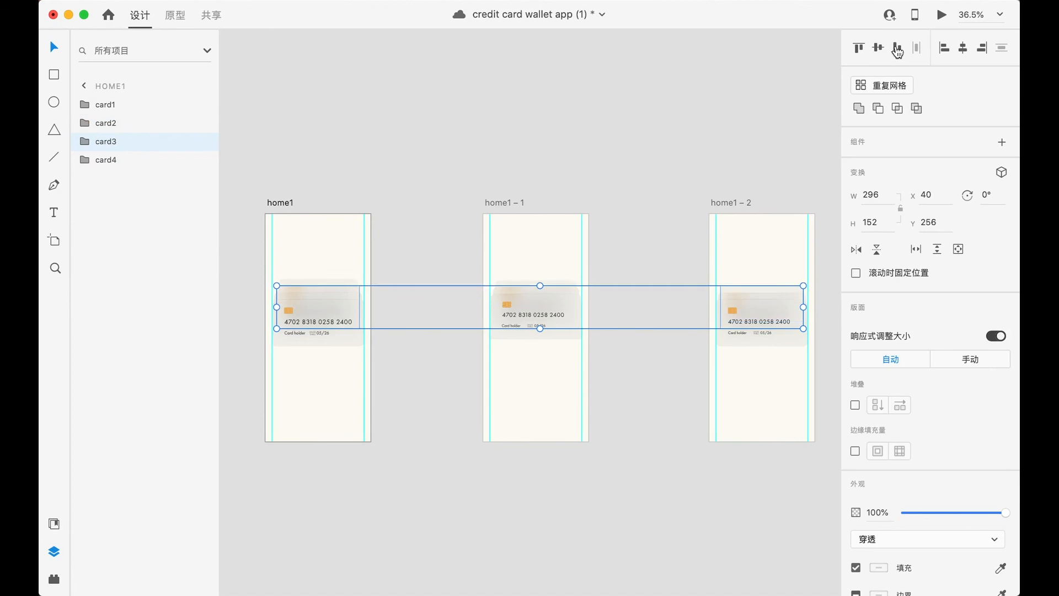
Link the home1 – 1 artboard to home1 – 2 with an auto-animate interaction triggered by time (时间).
key(super+2)
click(515, 205)
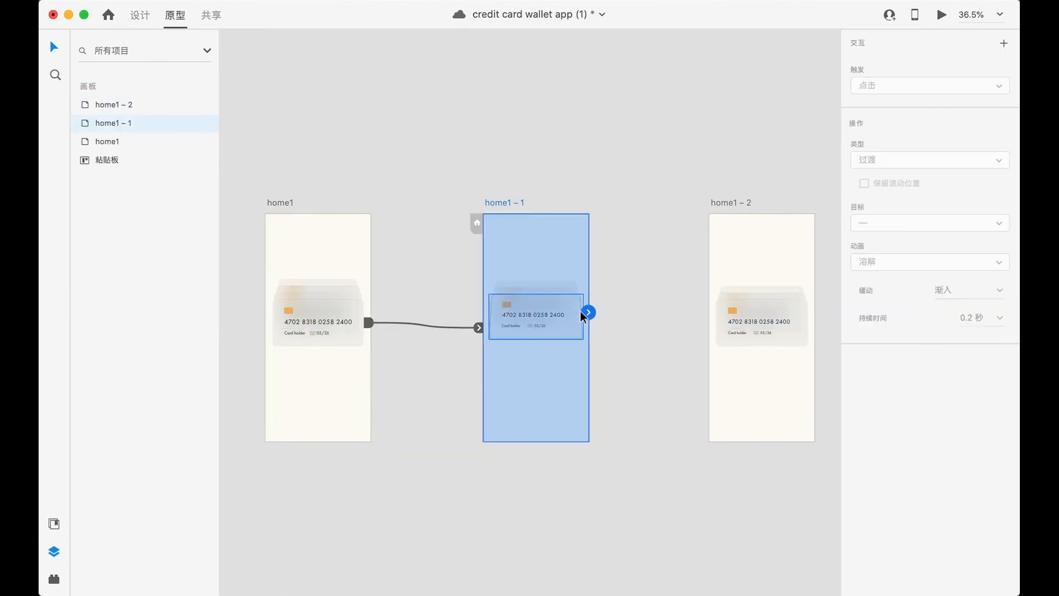
drag(588, 312, 764, 263)
click(932, 86)
click(929, 113)
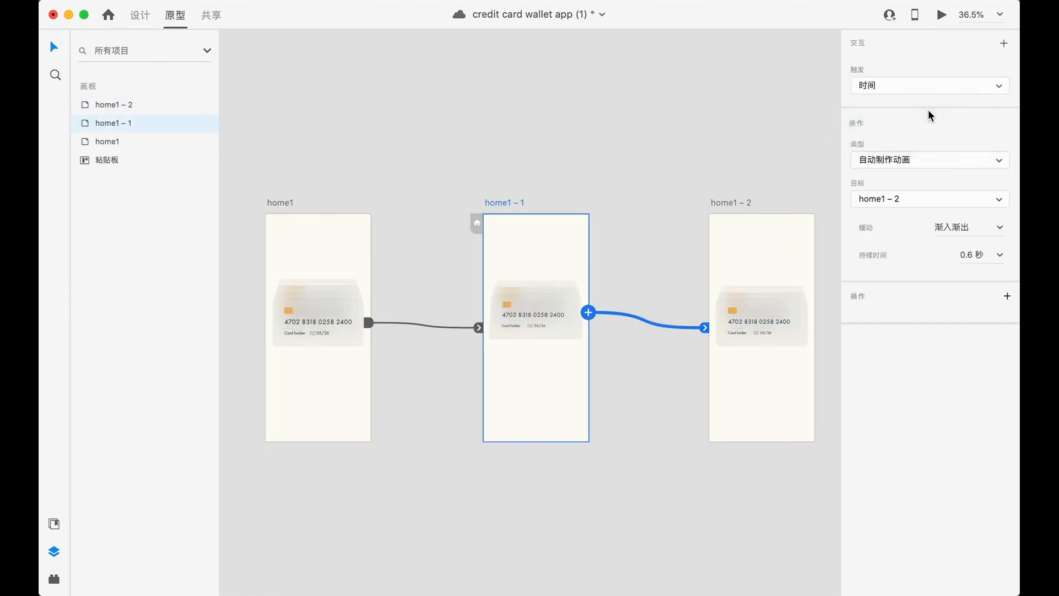
Set the easing of the home1 – 1 to home1 – 2 transition to Snap (对齐).
click(960, 254)
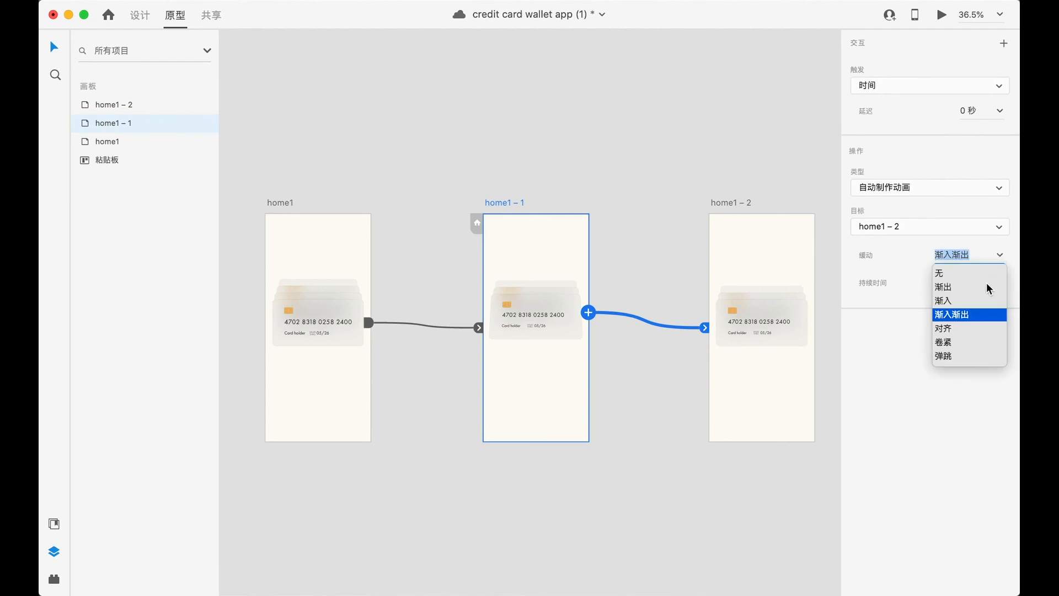
click(960, 329)
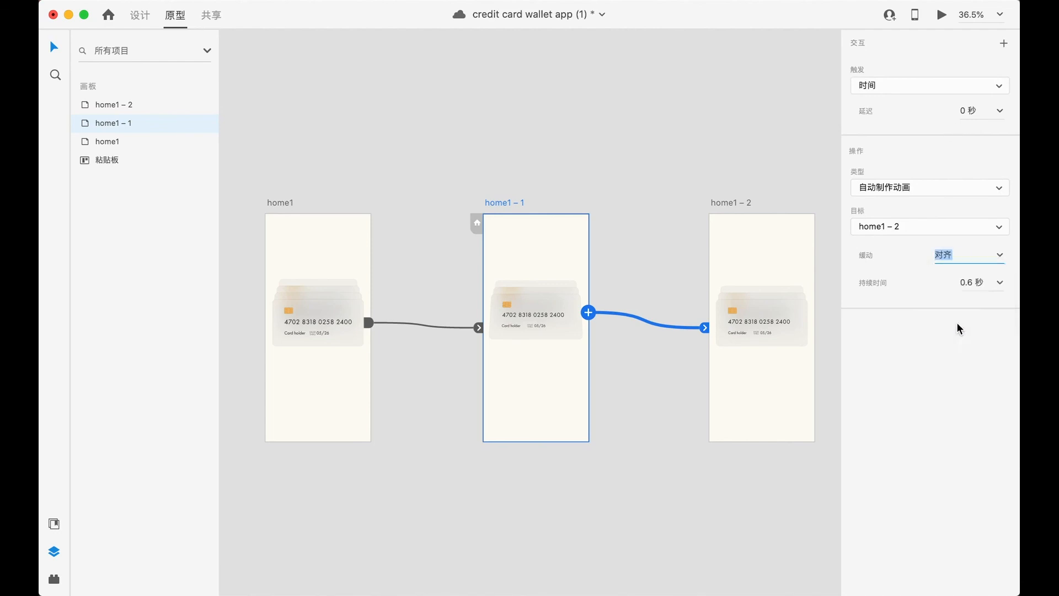
click(987, 282)
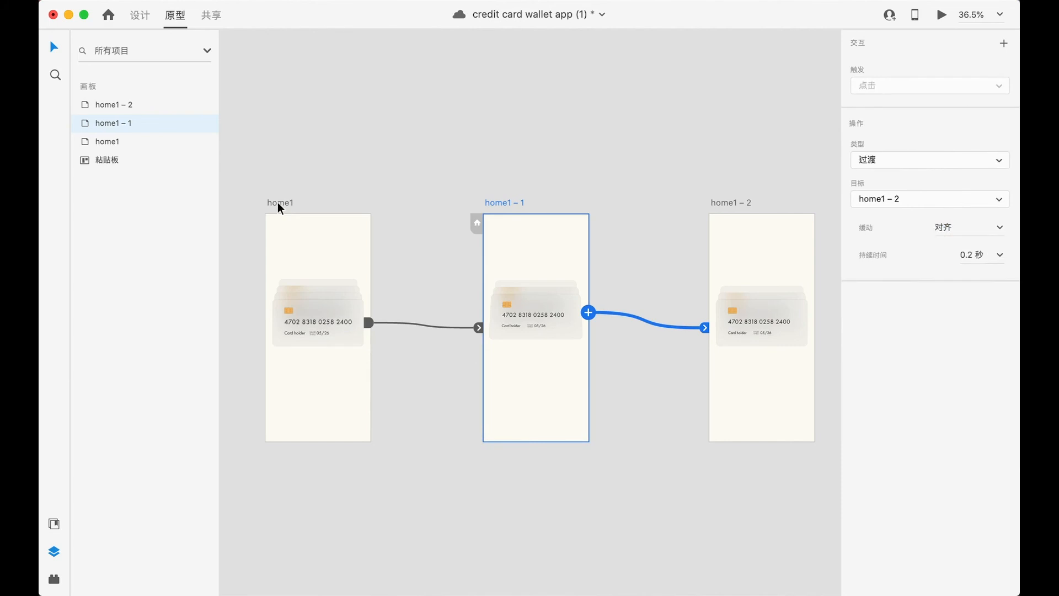
Preview the prototype from home1 and tap the front card to play the transition through to home1 – 2.
click(280, 208)
click(941, 15)
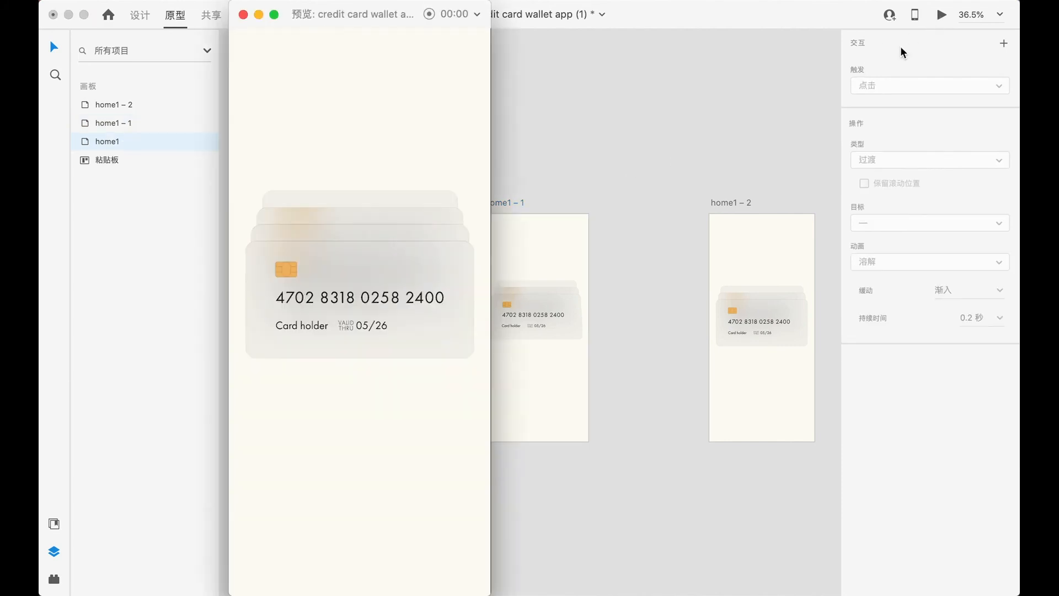
click(423, 259)
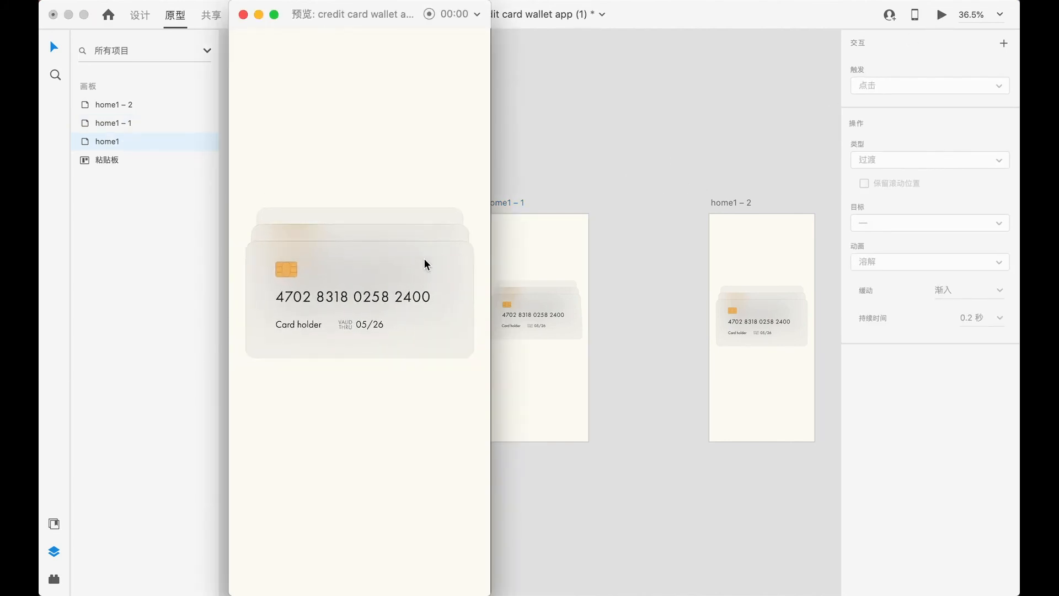